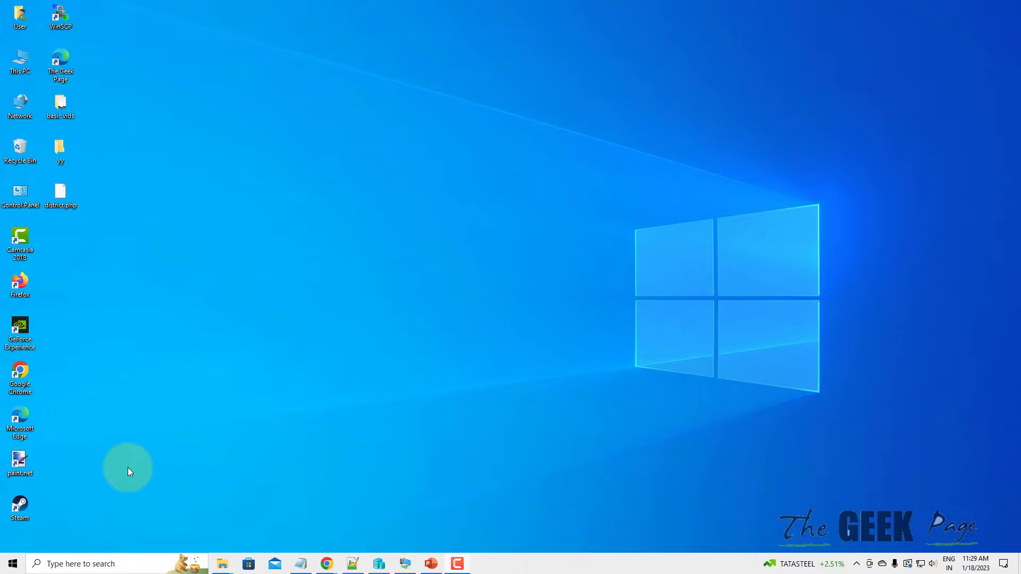
Open the Windows taskbar search to look for Google Chrome.
click(113, 565)
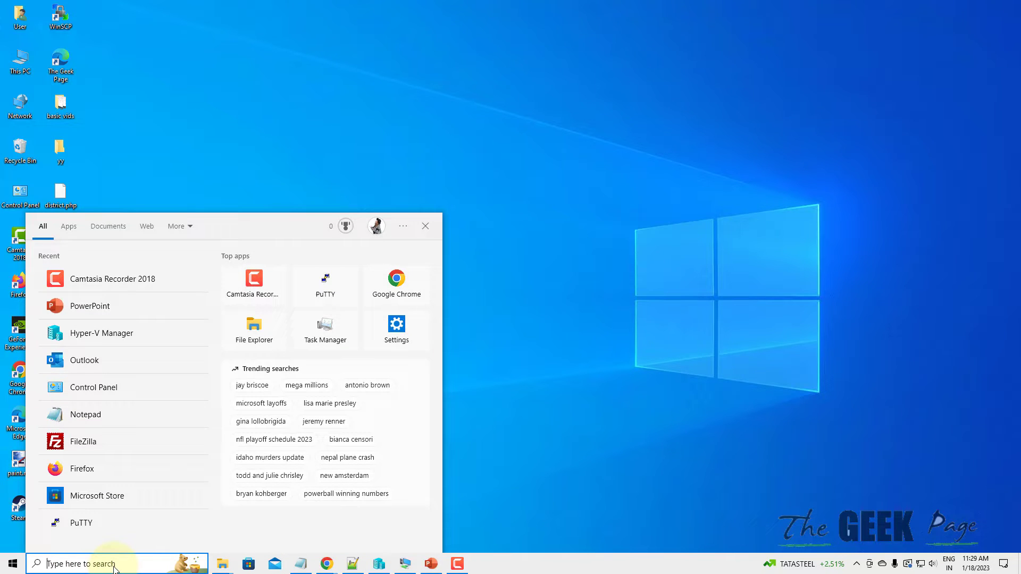
Launch Chrome from the 'ch' search and Google 'k-lite codec pack'.
text(ch)
click(98, 282)
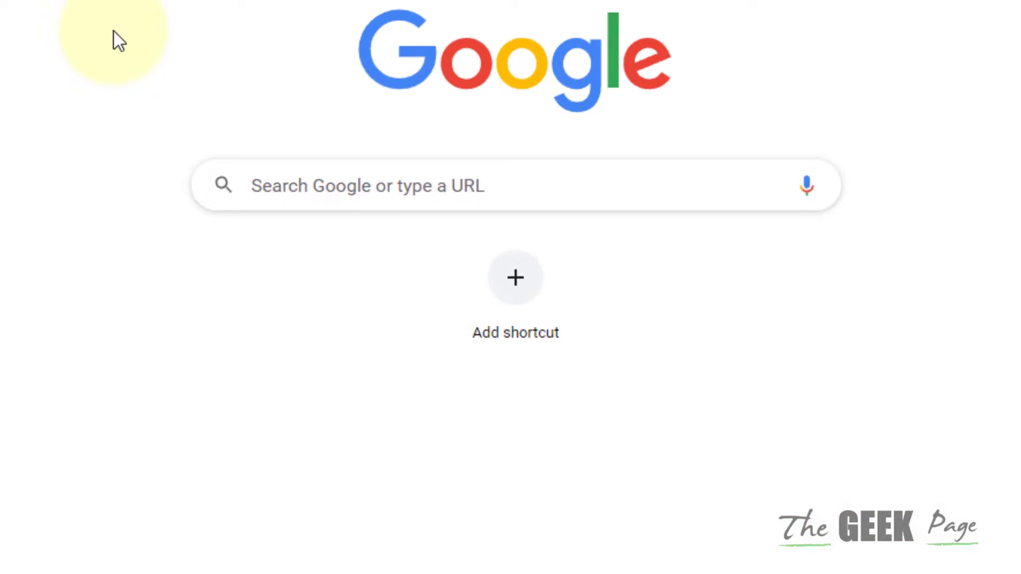
click(244, 182)
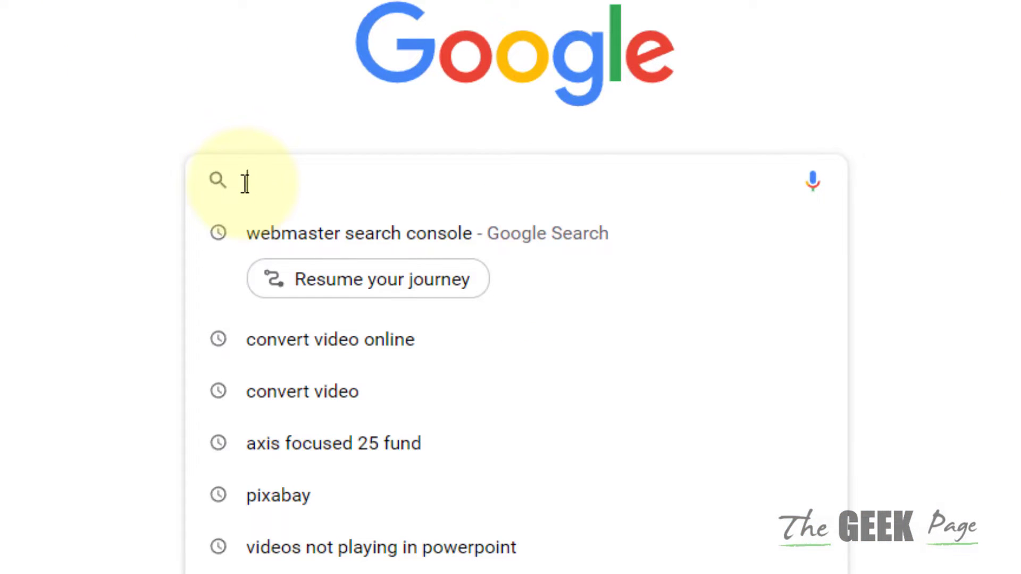
text(k-lite)
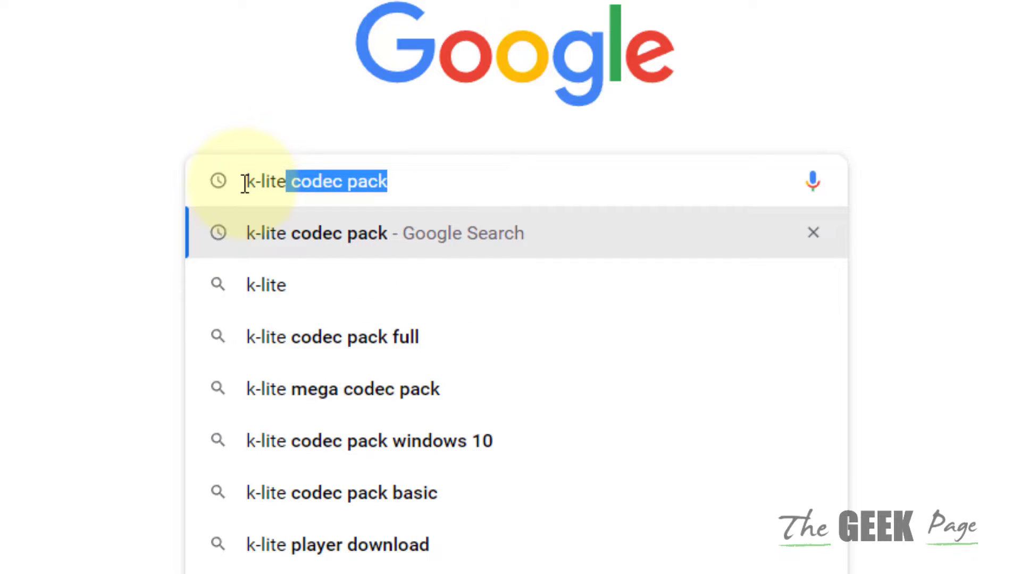
text( codec )
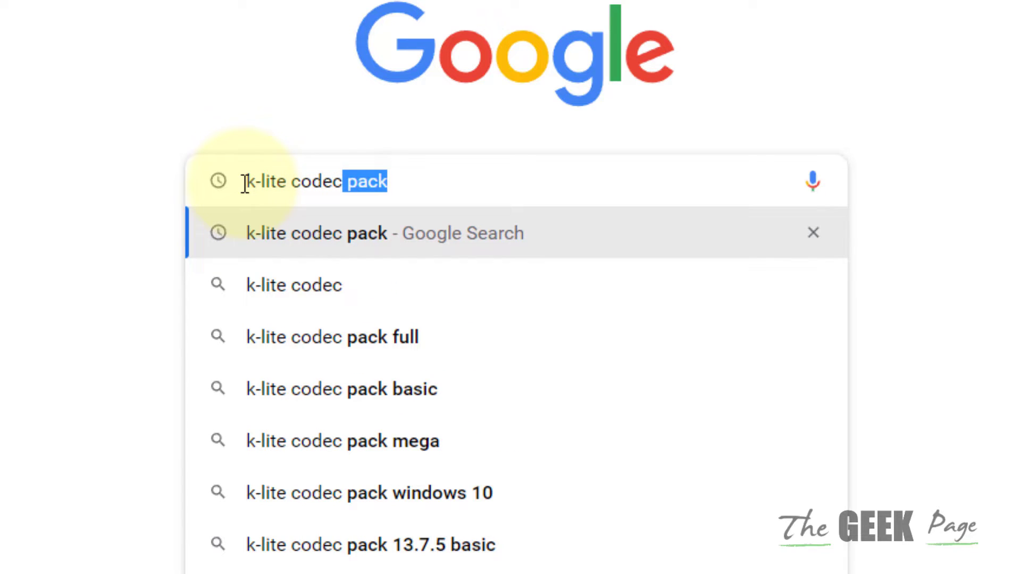
text(pack)
key(Return)
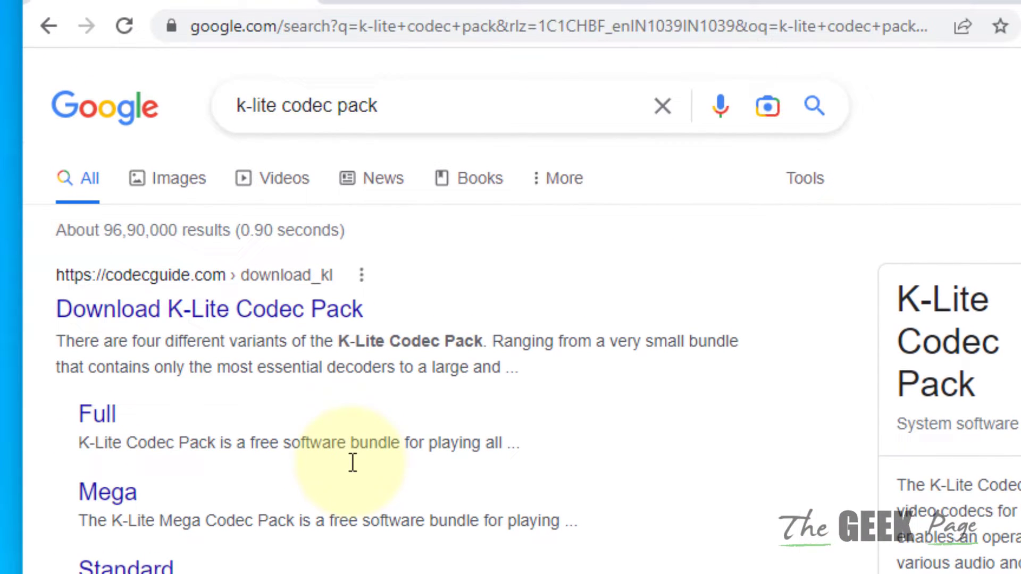
Download the K-Lite Codec Pack Basic installer from codecguide.com and show Chrome's downloads list.
click(225, 324)
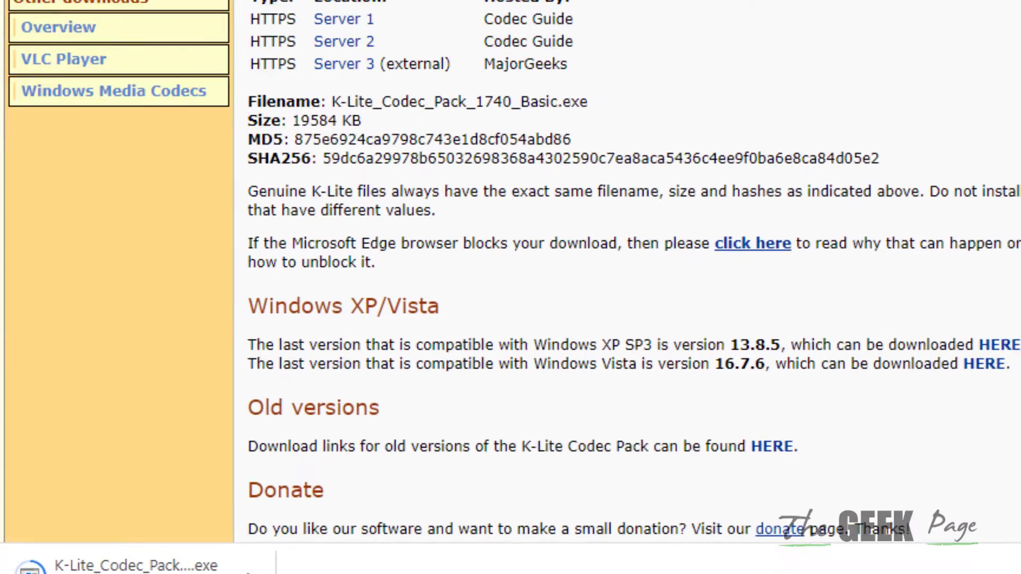
key(ctrl+j)
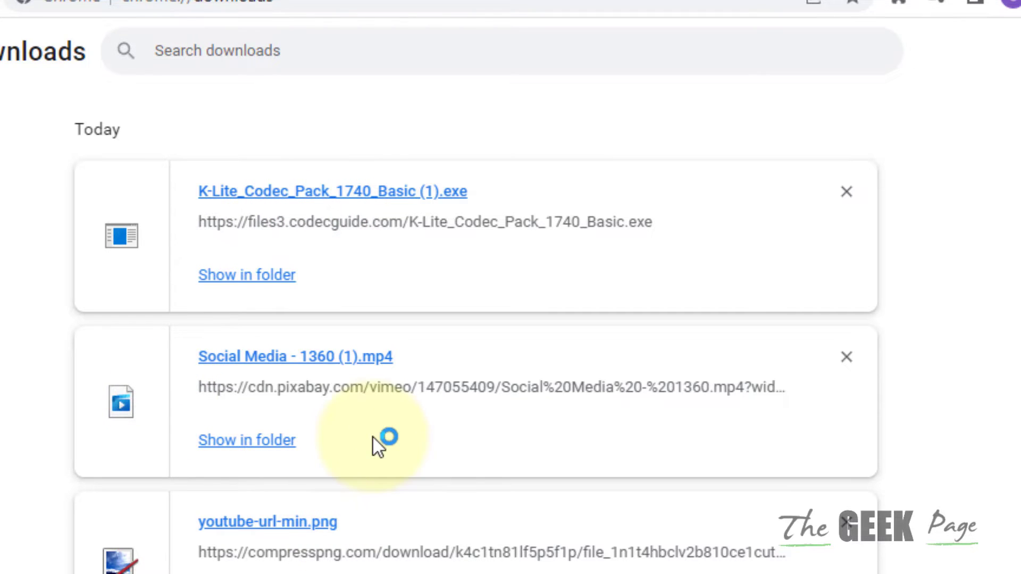
Choose Advanced installation mode with 'Something else' as the preferred video player.
click(242, 181)
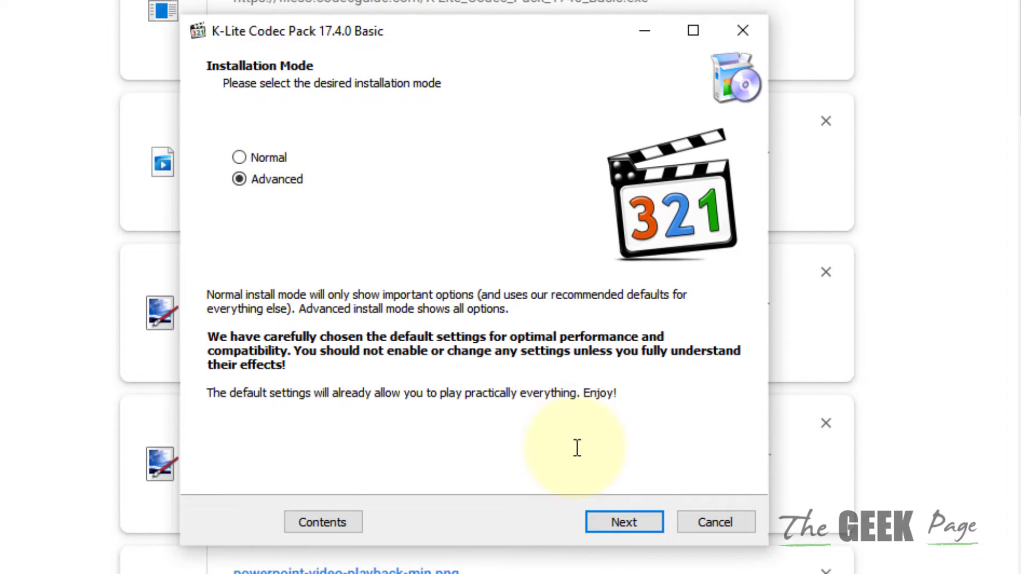
click(599, 527)
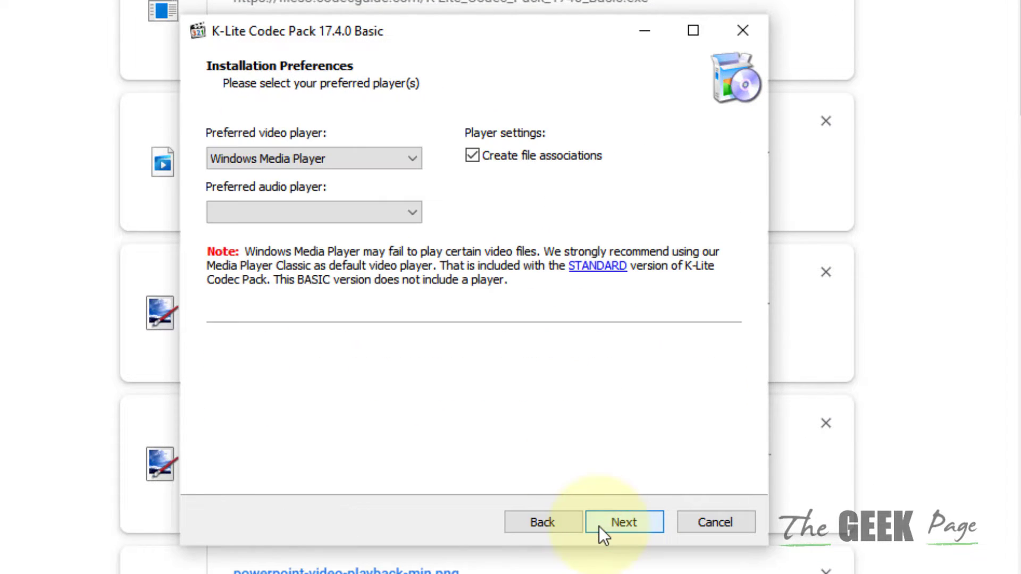
click(278, 160)
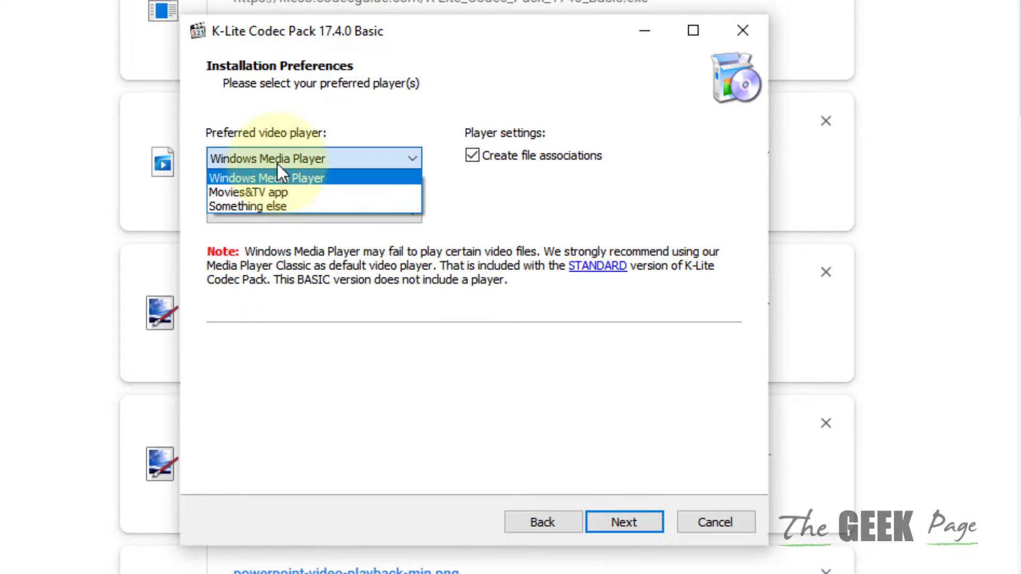
click(276, 205)
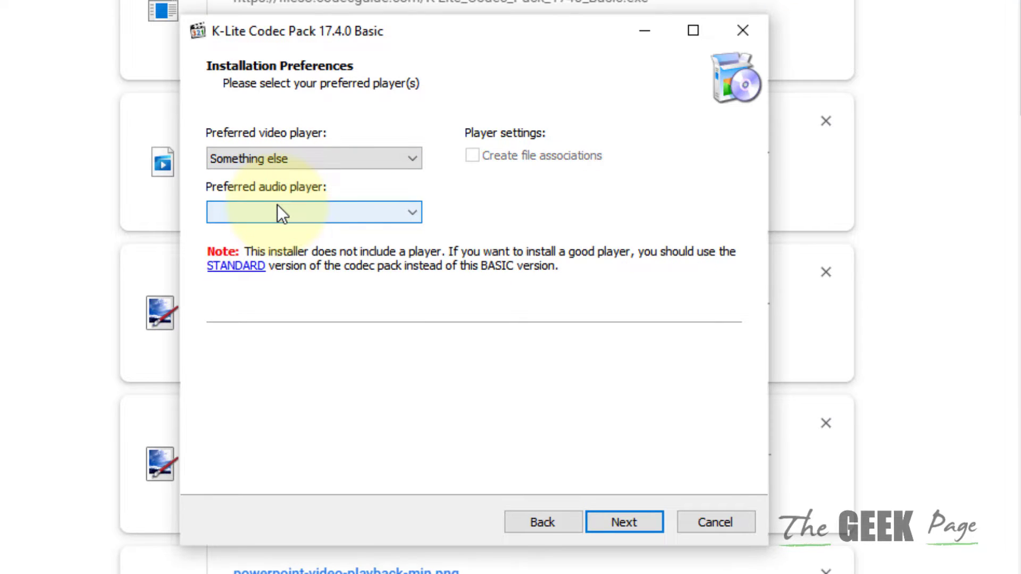
Keep default folder, components, tasks, language, audio and thumbnail settings, accepting the Infatica offer.
click(621, 530)
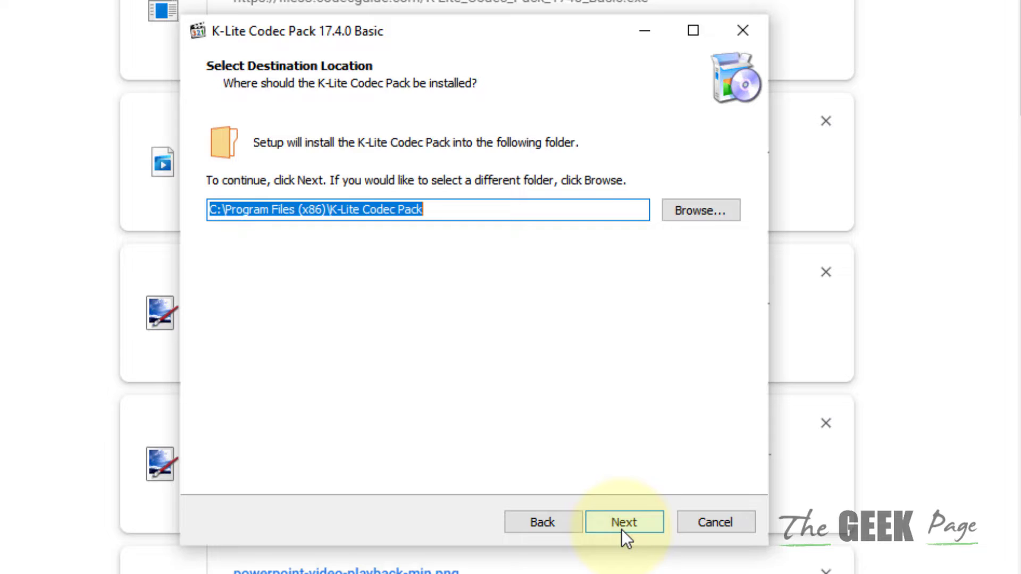
click(621, 530)
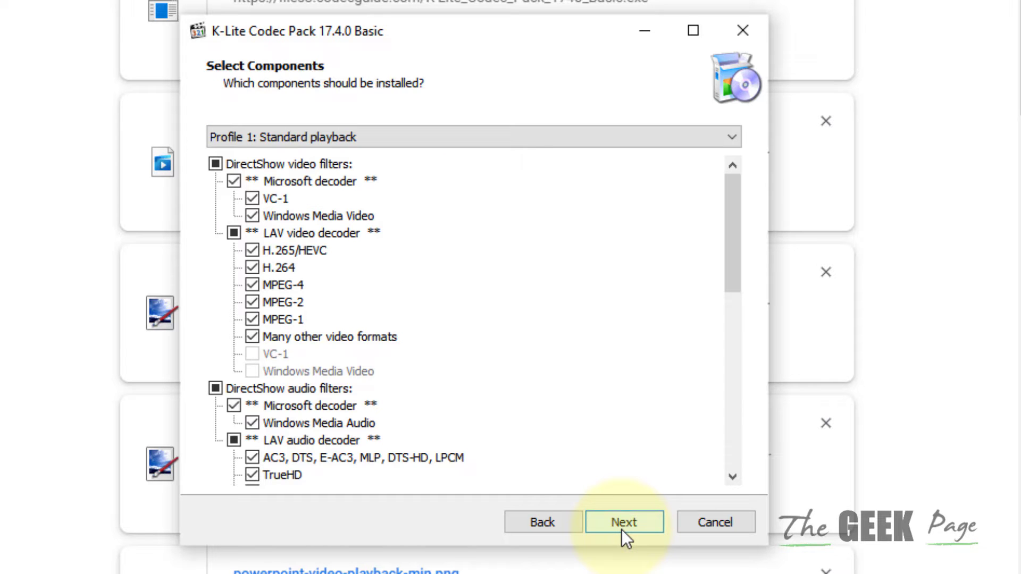
click(621, 530)
click(621, 530)
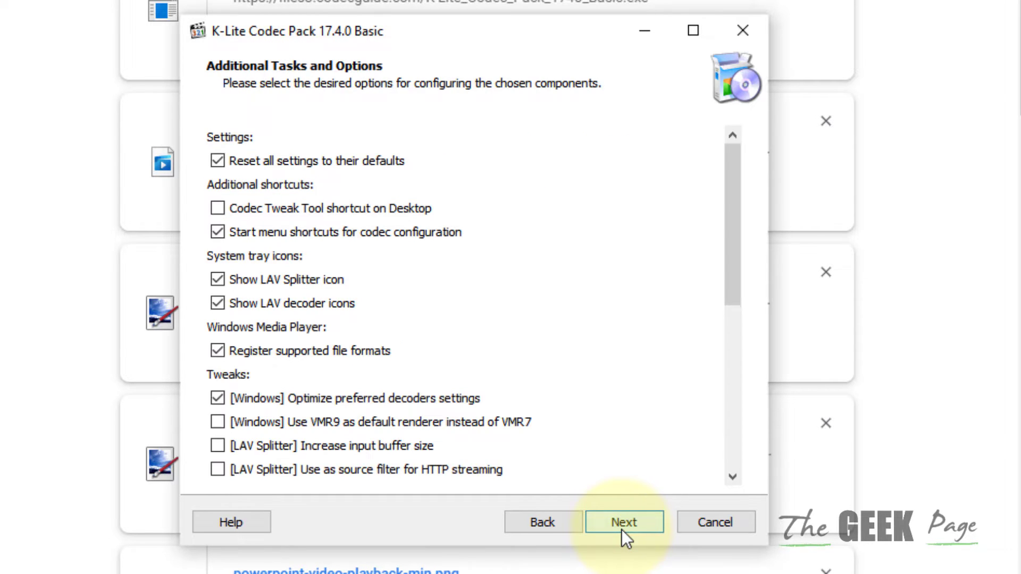
click(621, 530)
click(621, 529)
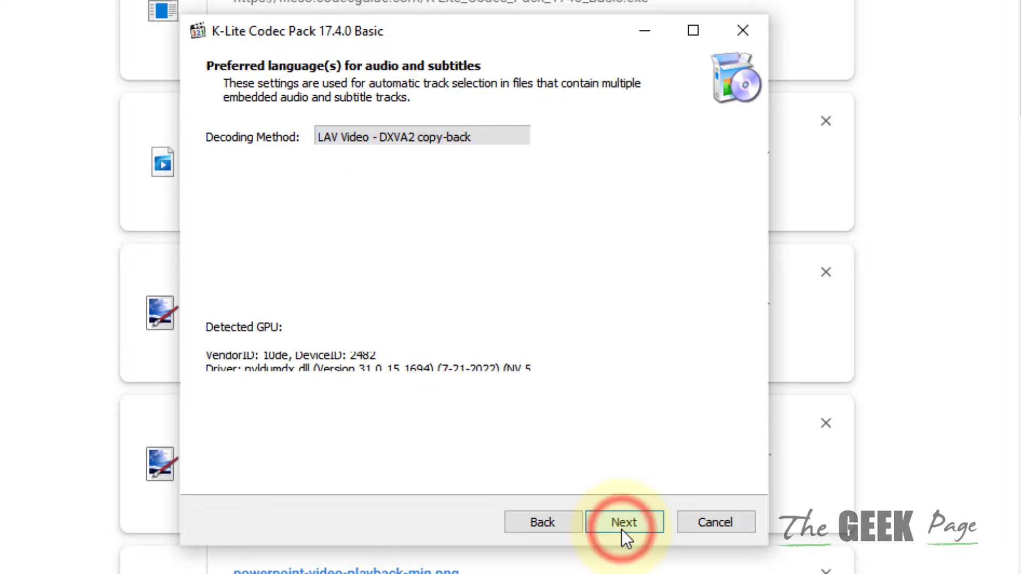
click(621, 530)
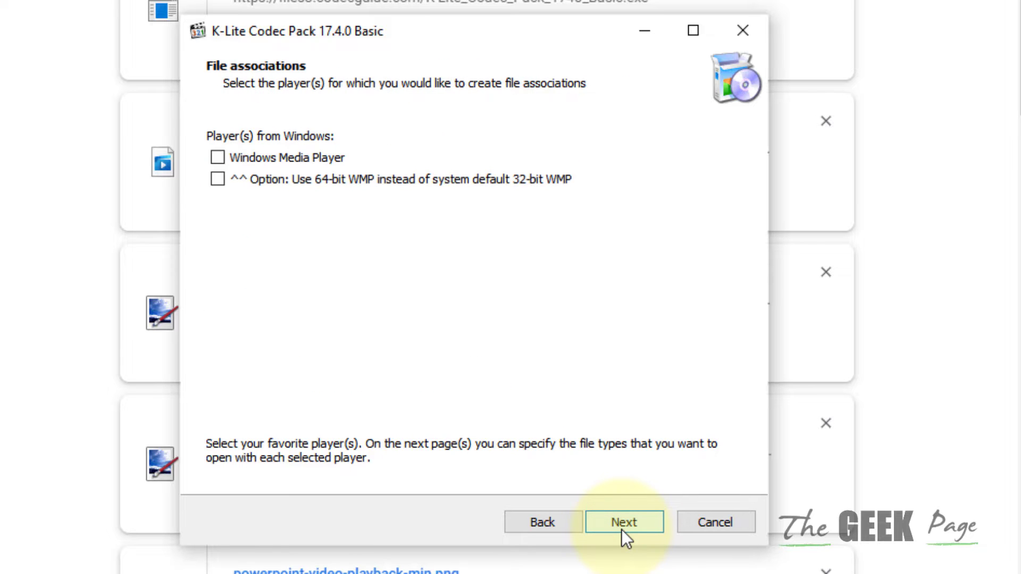
click(623, 526)
click(623, 526)
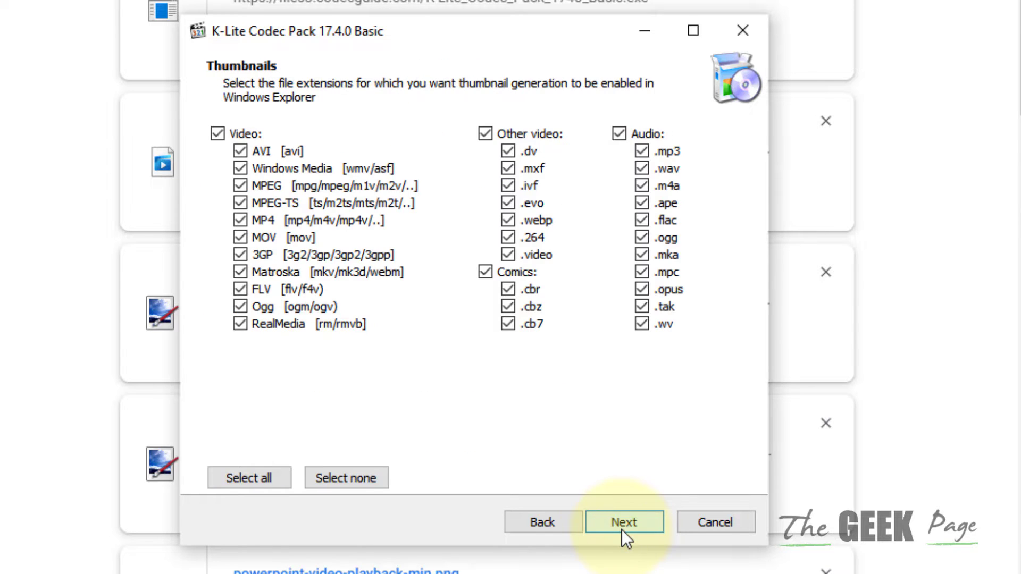
click(623, 526)
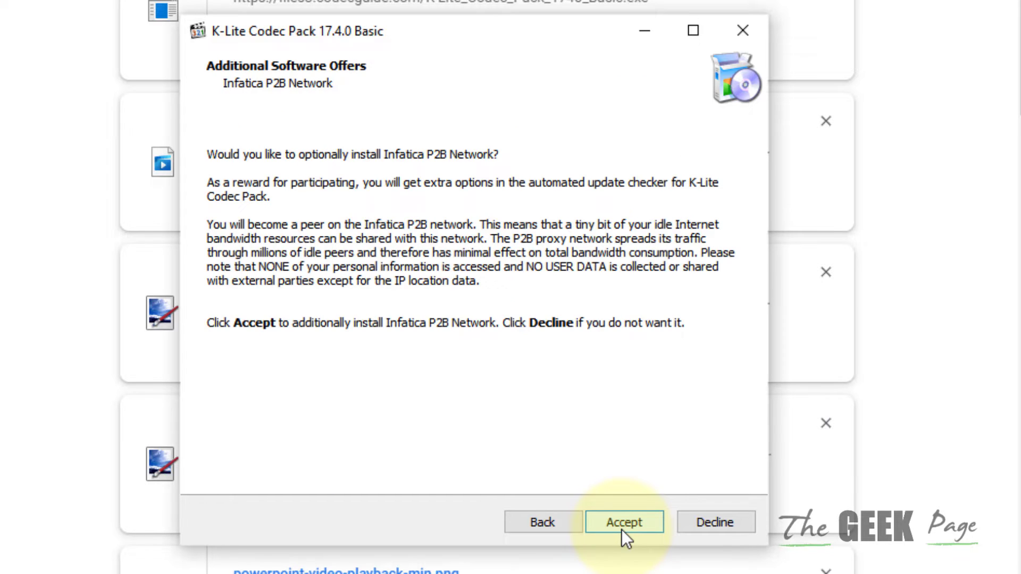
click(622, 530)
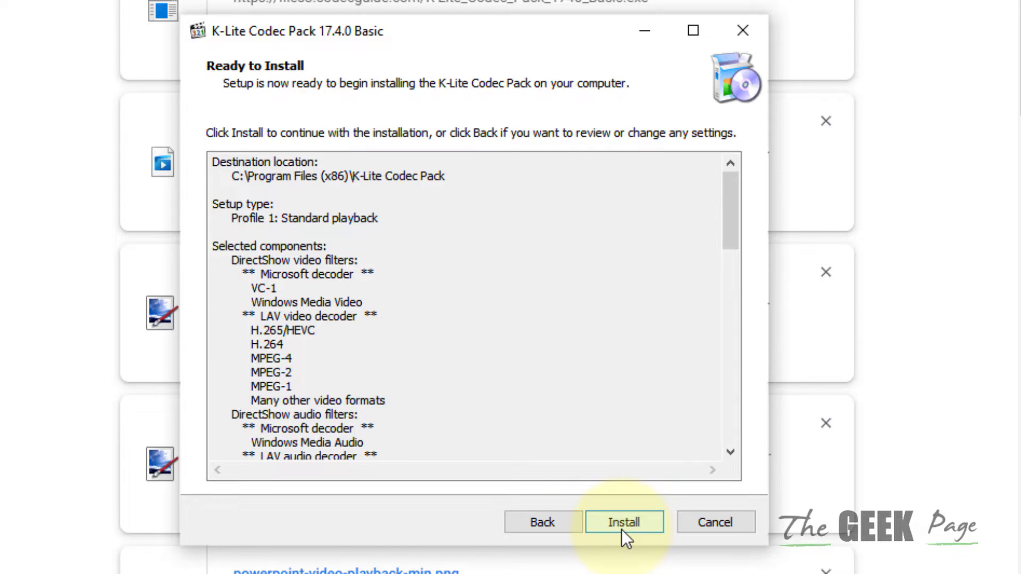
Install K-Lite Codec Pack 17.4.0 Basic and close the wizard on the Done page.
click(615, 525)
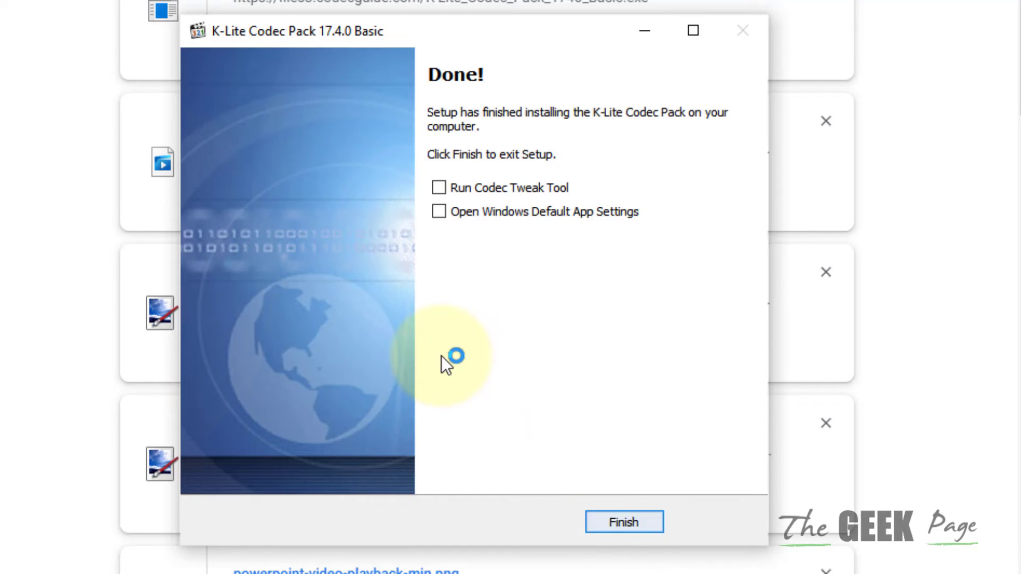
click(625, 522)
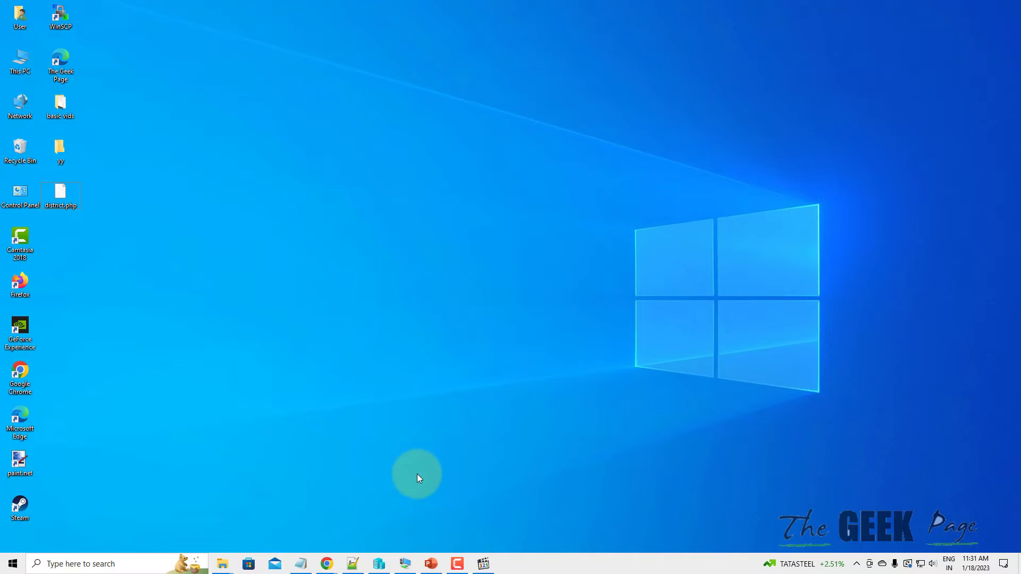
Delete the embedded video from the PowerPoint slide and open a new Chrome window via 'ch'.
click(431, 565)
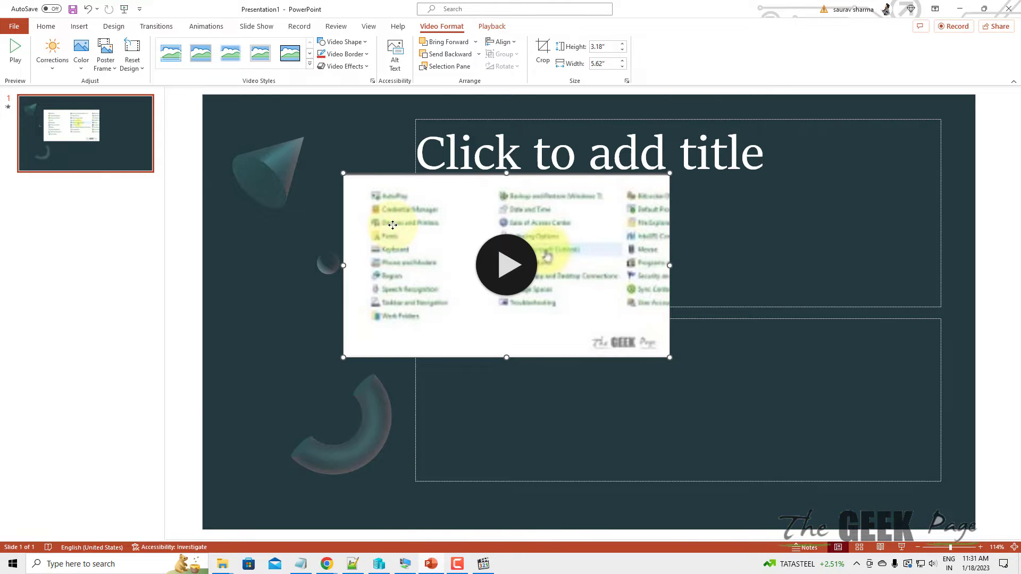
key(Delete)
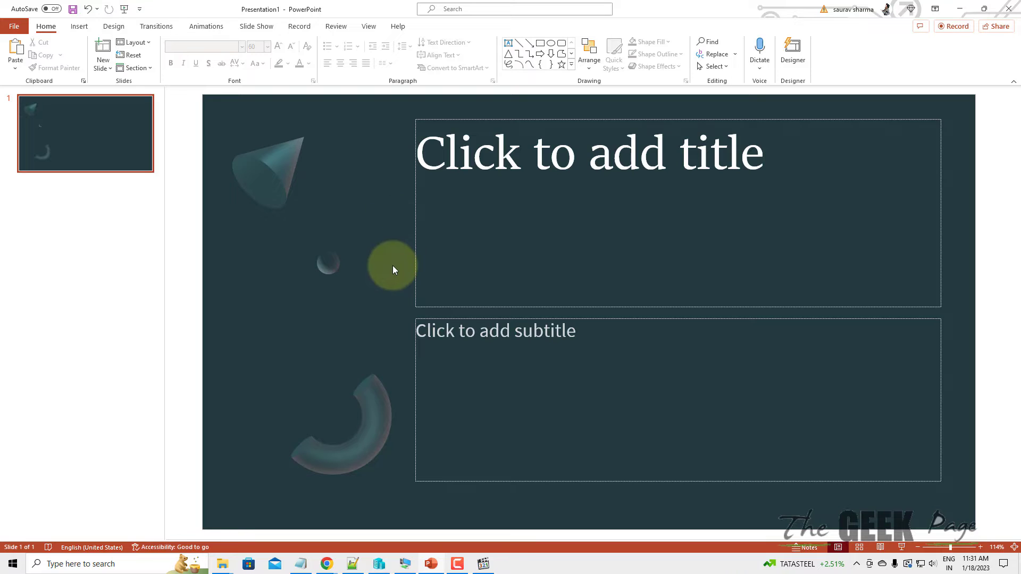
click(329, 566)
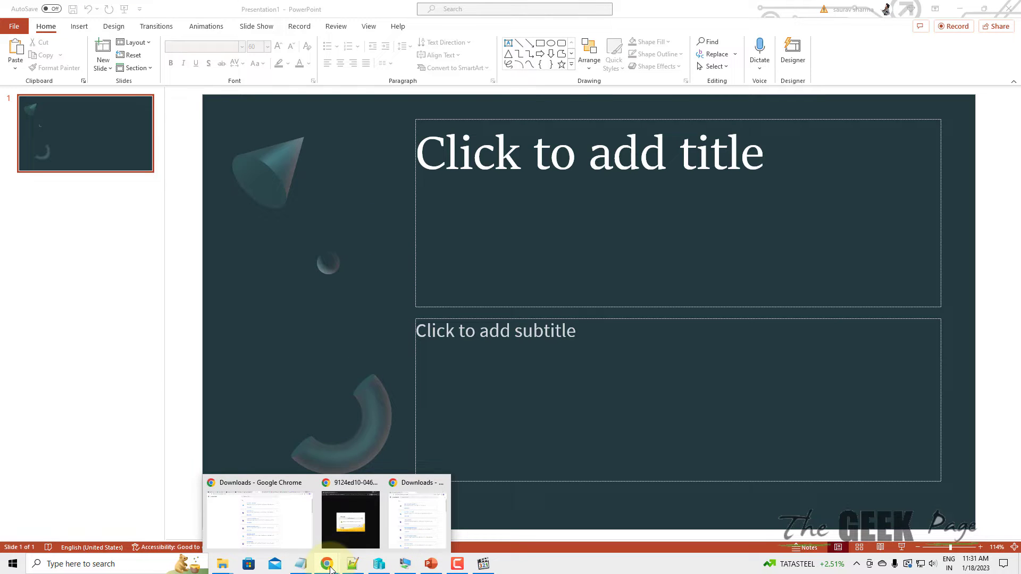
click(115, 566)
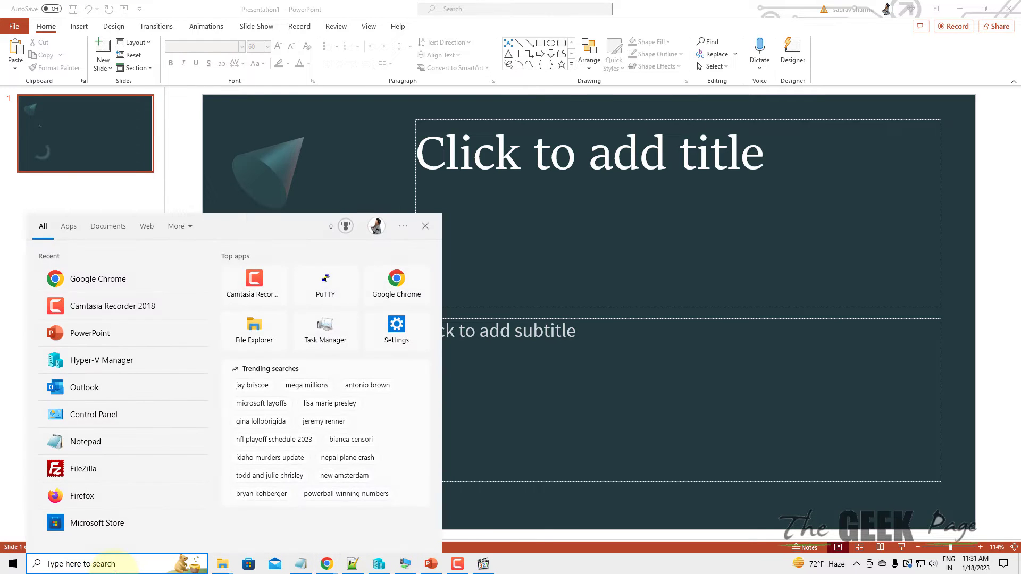
text(ch)
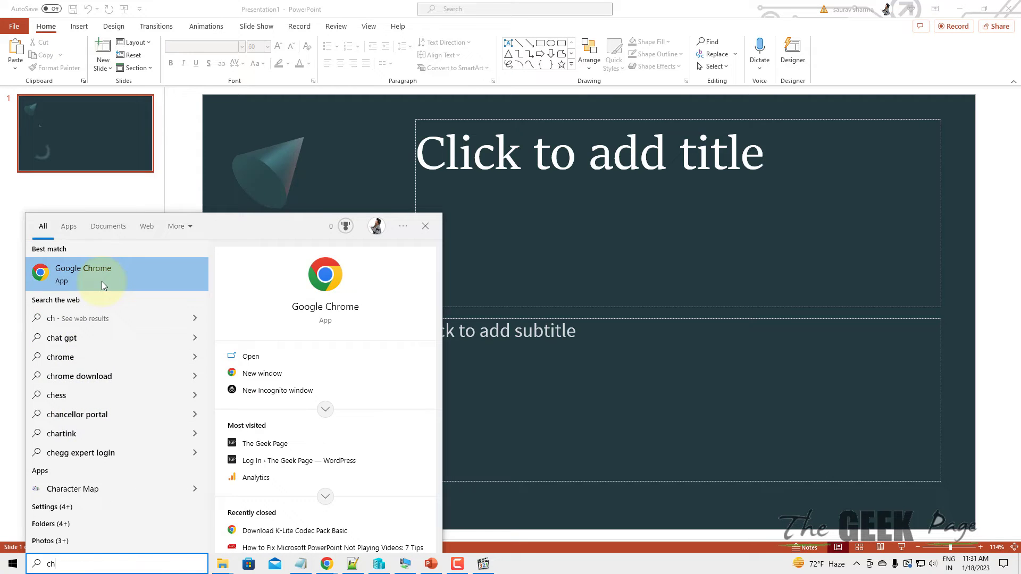
click(101, 282)
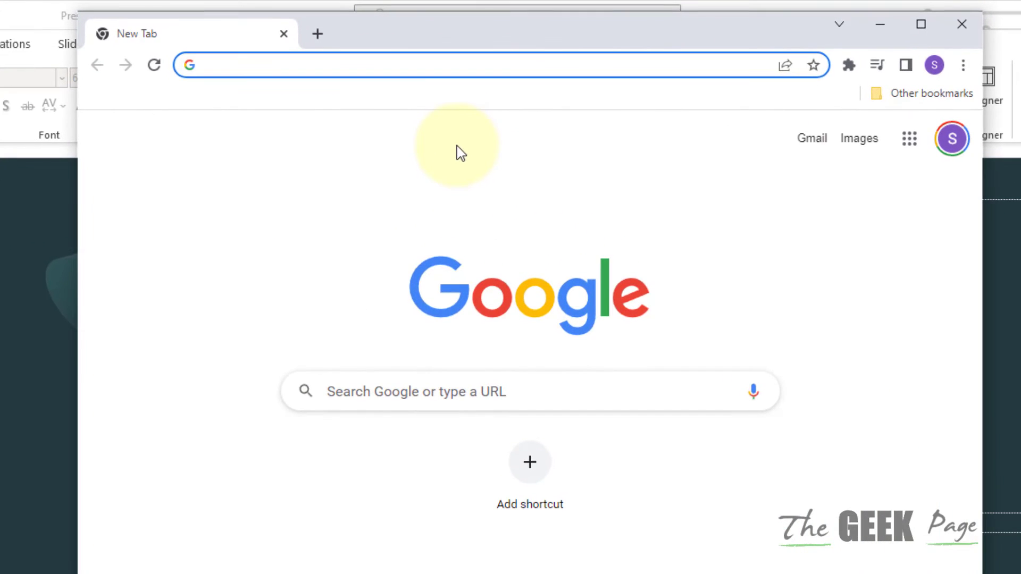
On YouTube, start an upload with Create and pick the Social Media - 1360 file.
text(y)
click(283, 98)
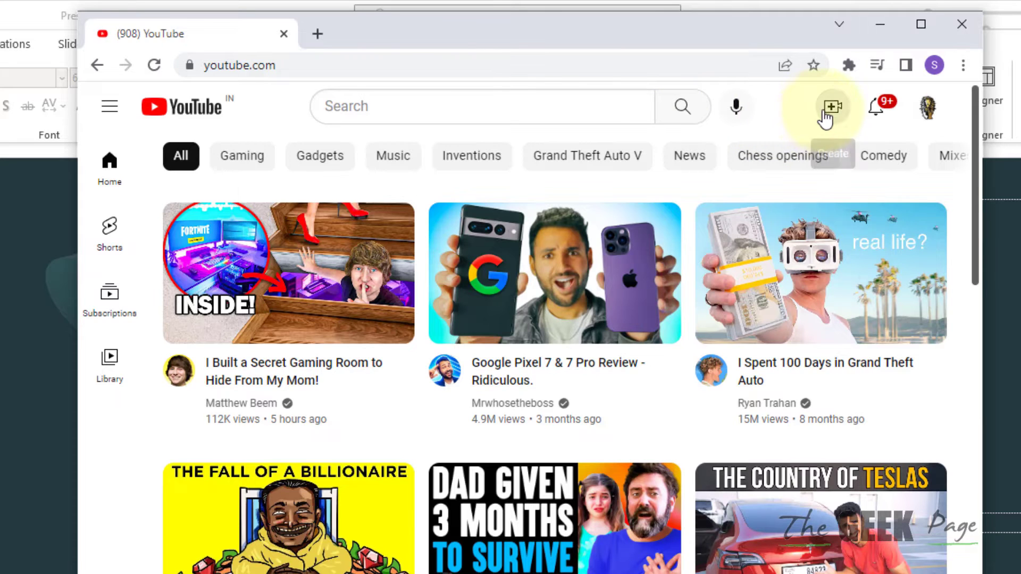
click(832, 106)
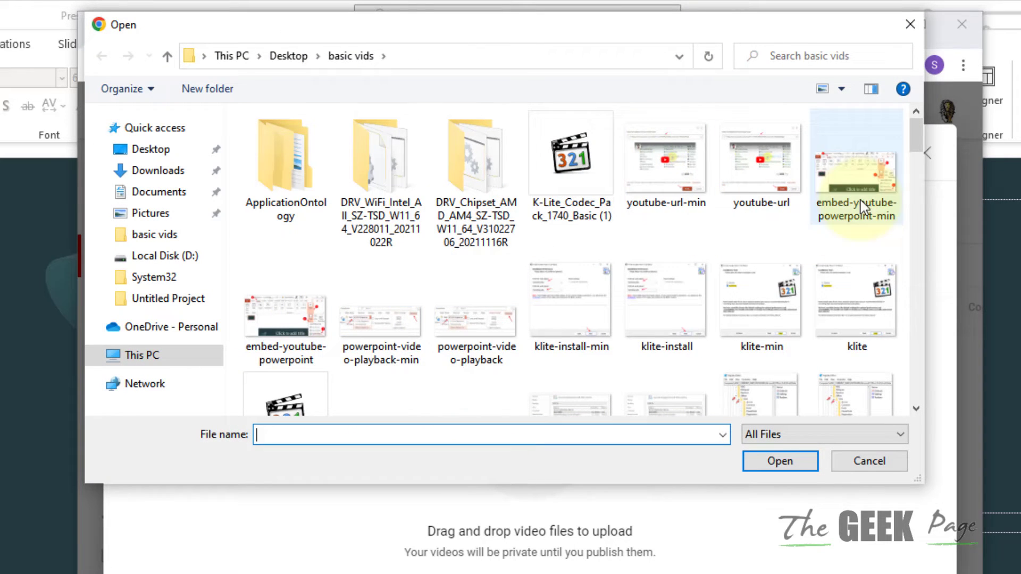
drag(915, 153, 887, 408)
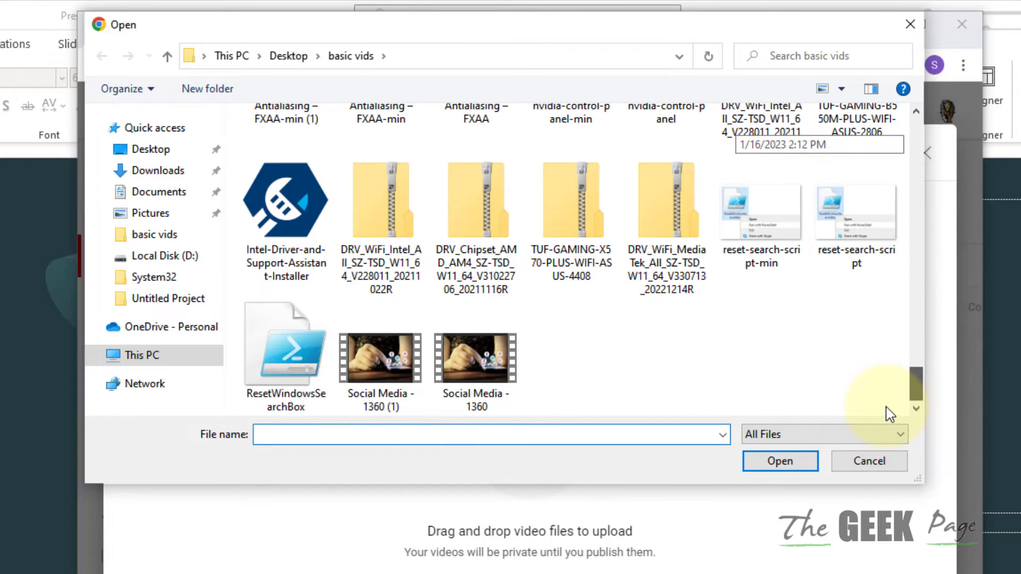
double_click(467, 343)
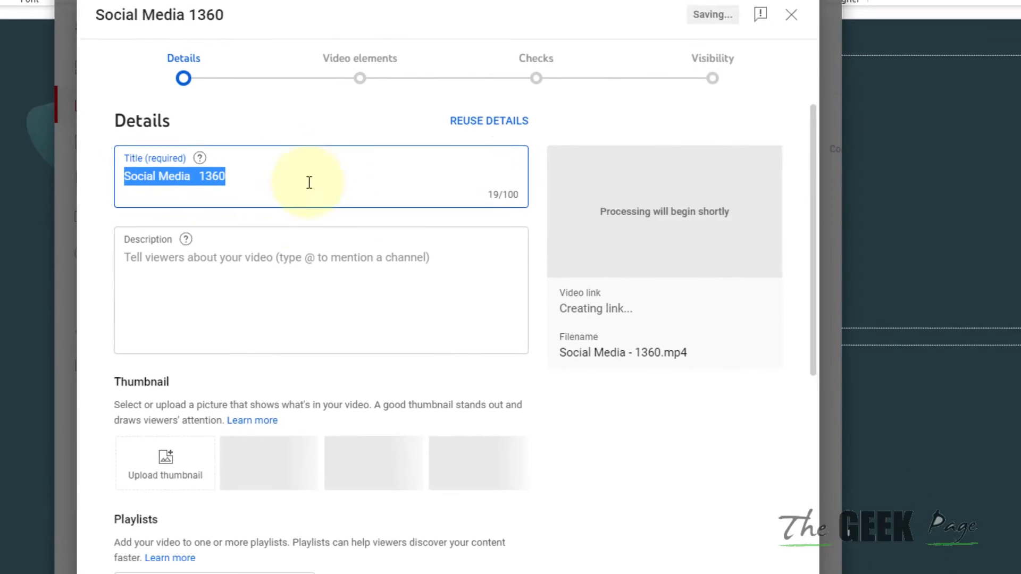
scroll(255, 335, down, 4)
scroll(254, 336, up, 3)
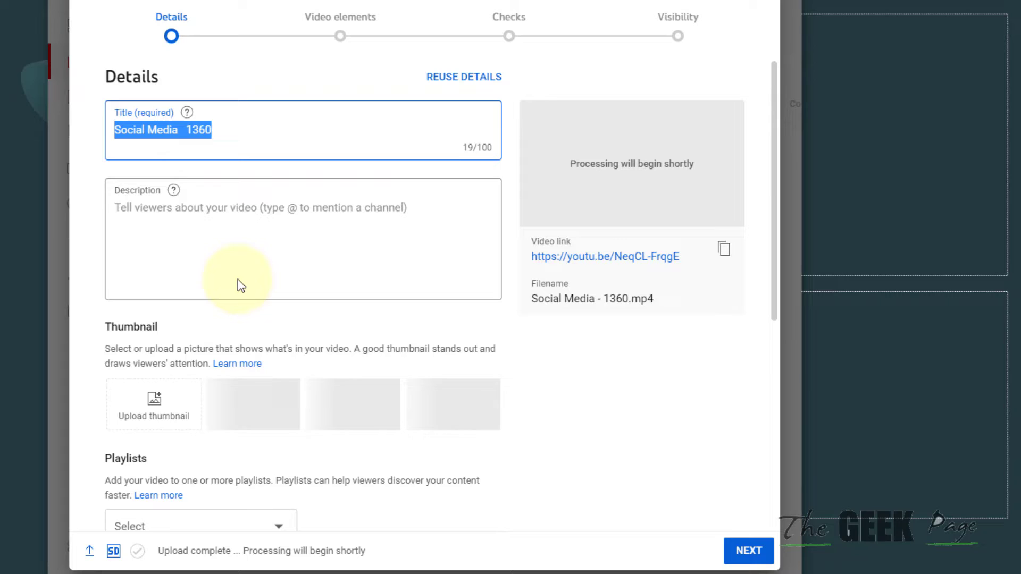
scroll(237, 279, down, 7)
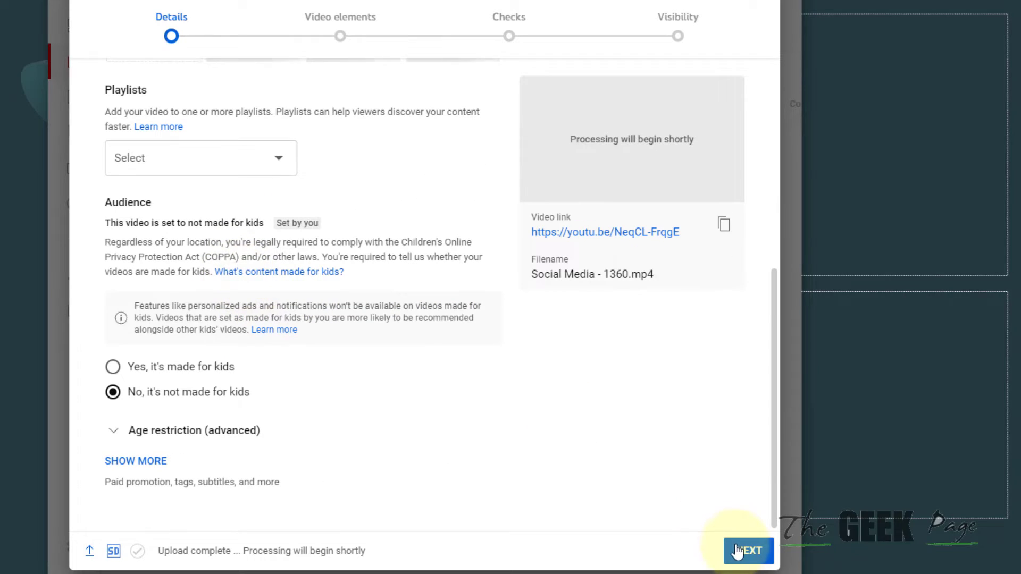
Skip through Details, Video elements and Checks, set visibility to Unlisted, and save.
click(742, 552)
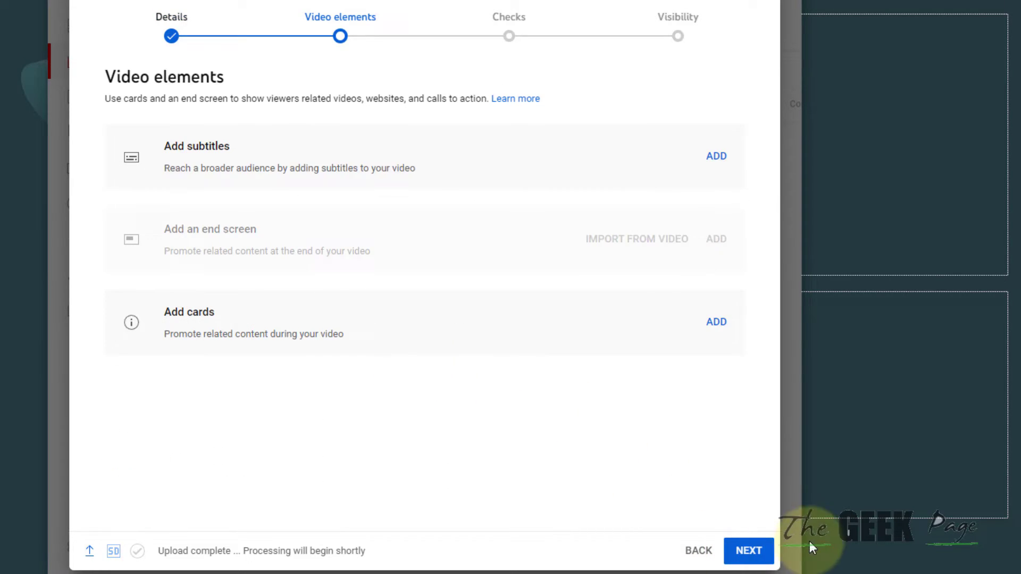
click(752, 551)
click(747, 553)
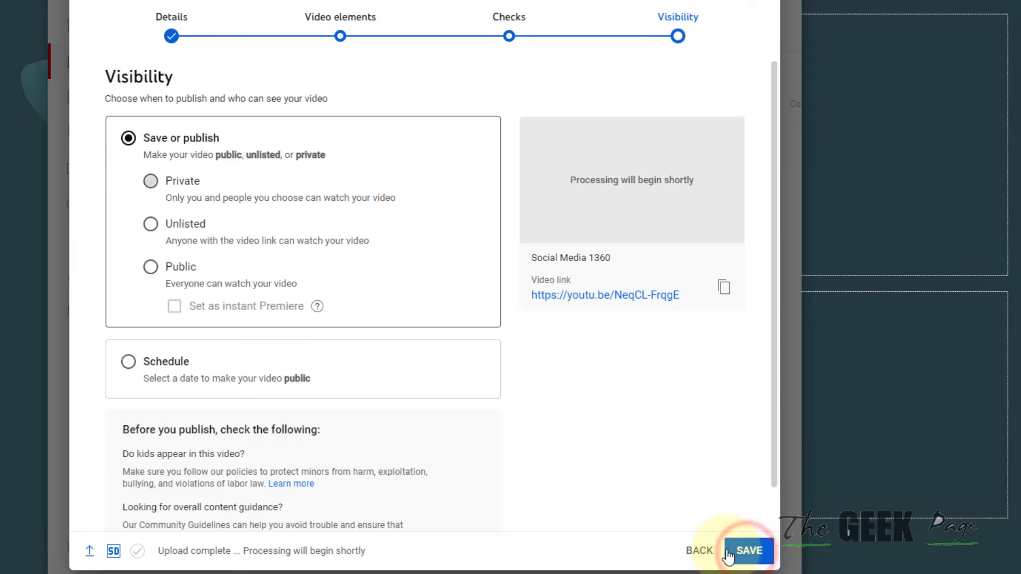
click(151, 225)
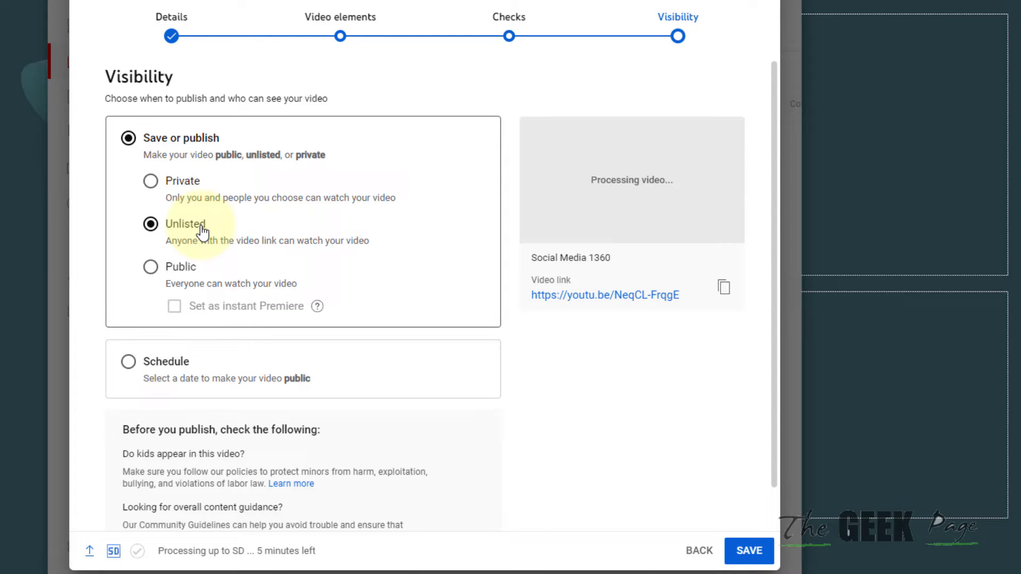
click(749, 553)
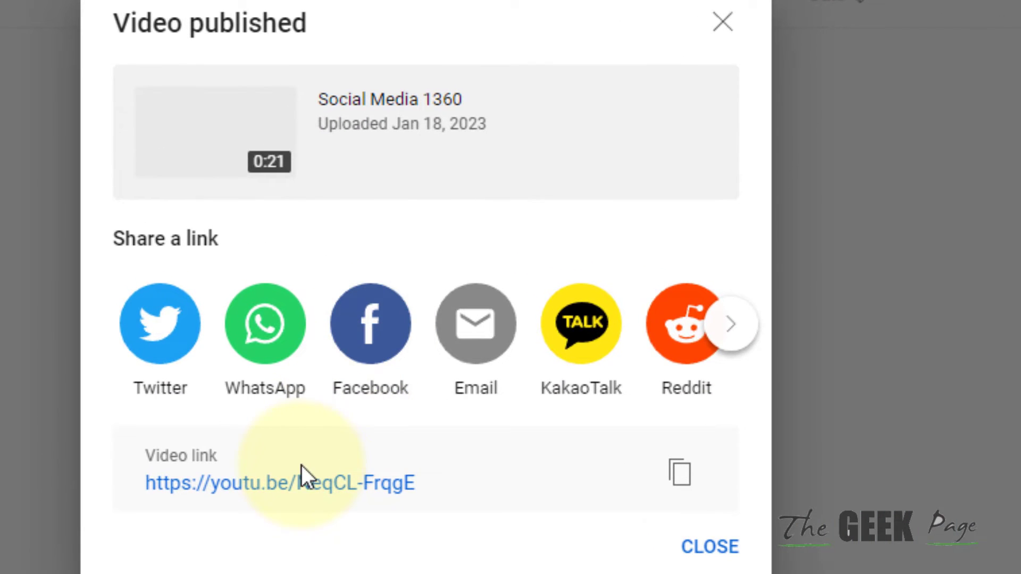
Copy the link address of the published Social Media 1360 video.
right_click(279, 498)
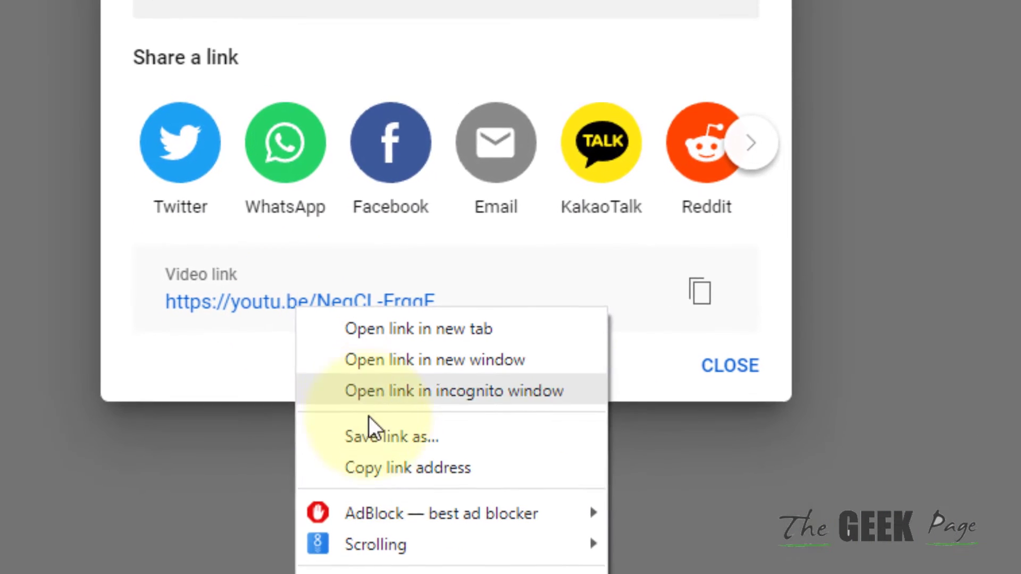
click(379, 462)
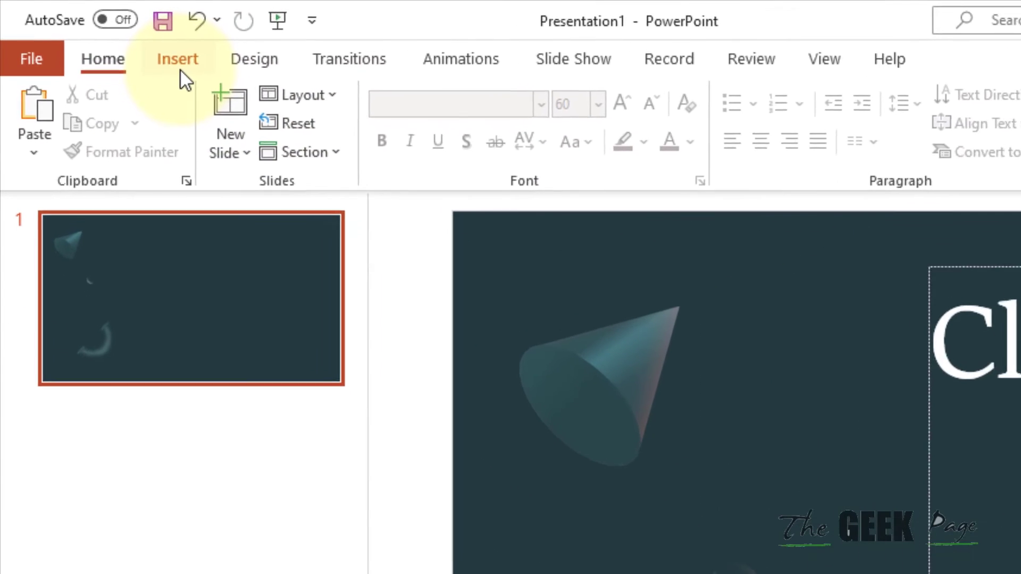
Paste the copied YouTube link into PowerPoint's Insert > Video > Online Videos dialog.
click(80, 29)
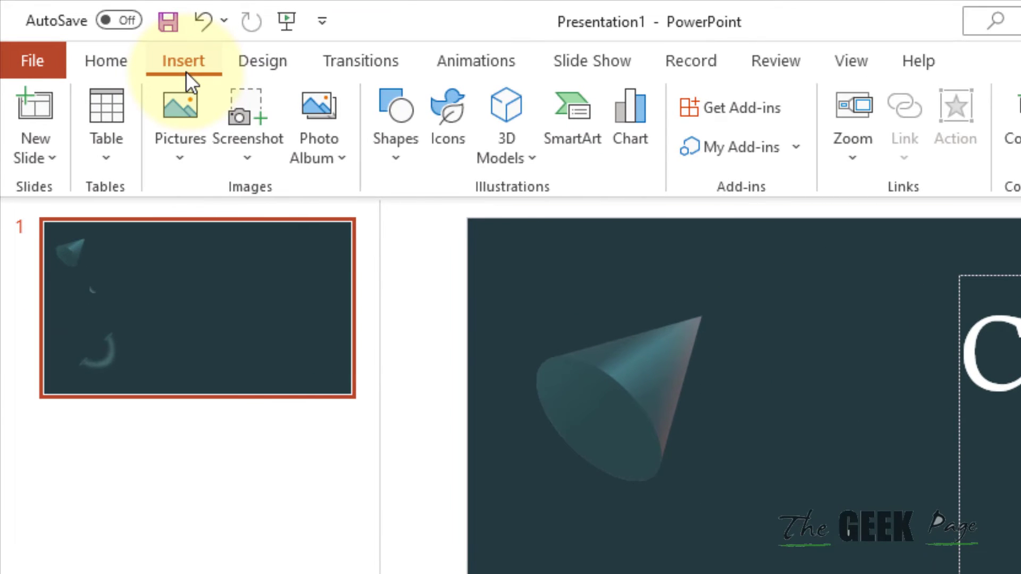
click(612, 159)
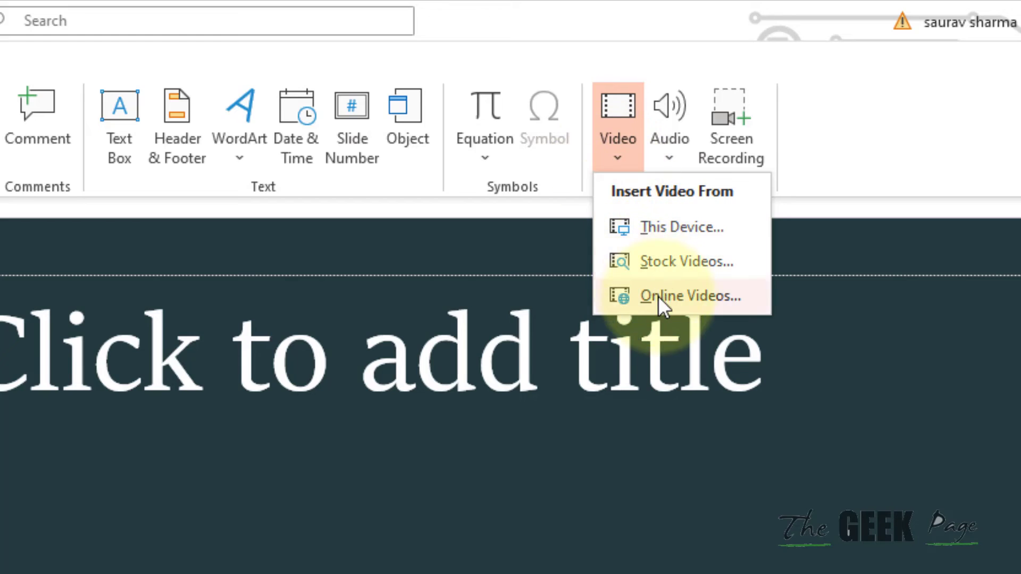
click(659, 296)
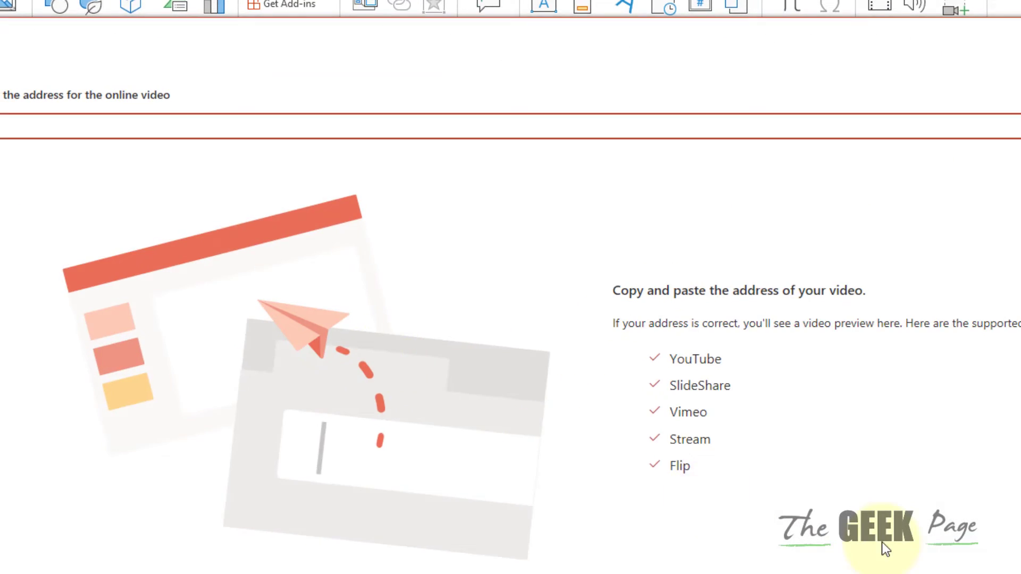
right_click(502, 182)
click(549, 295)
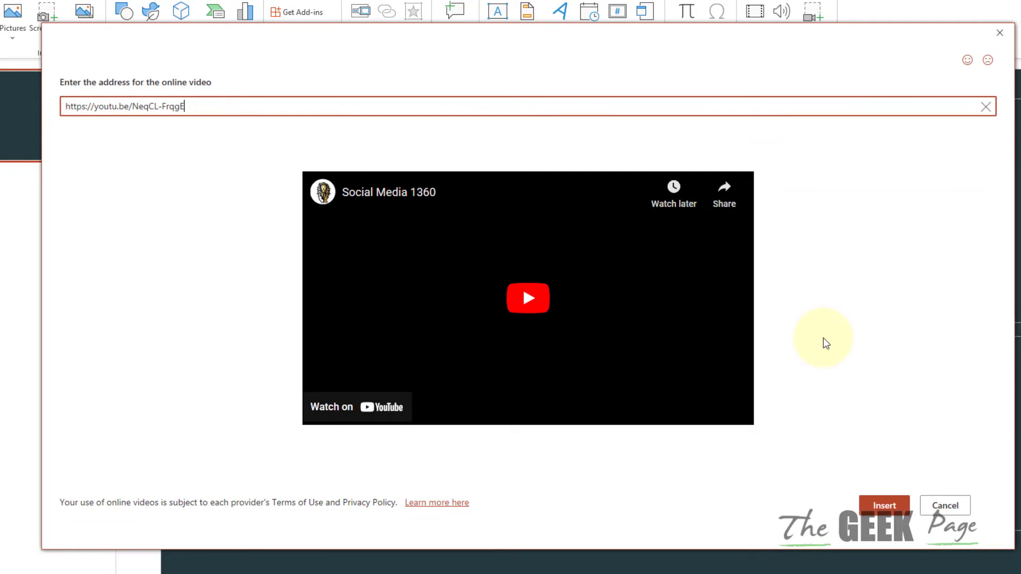
Insert the Social Media 1360 video, resize it to 6.08" by 3.43", then play and pause it.
click(882, 505)
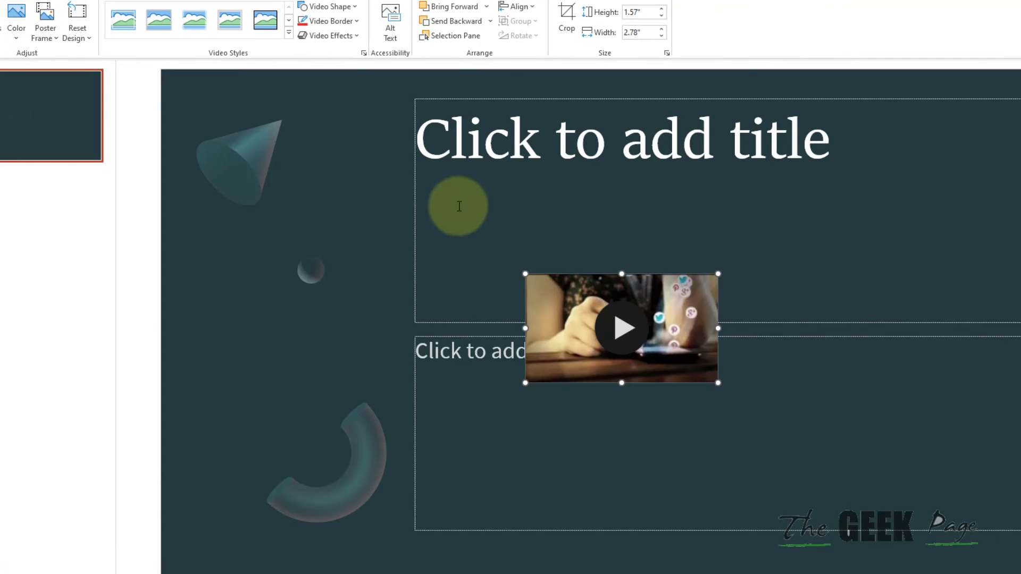
drag(525, 274, 298, 146)
click(498, 261)
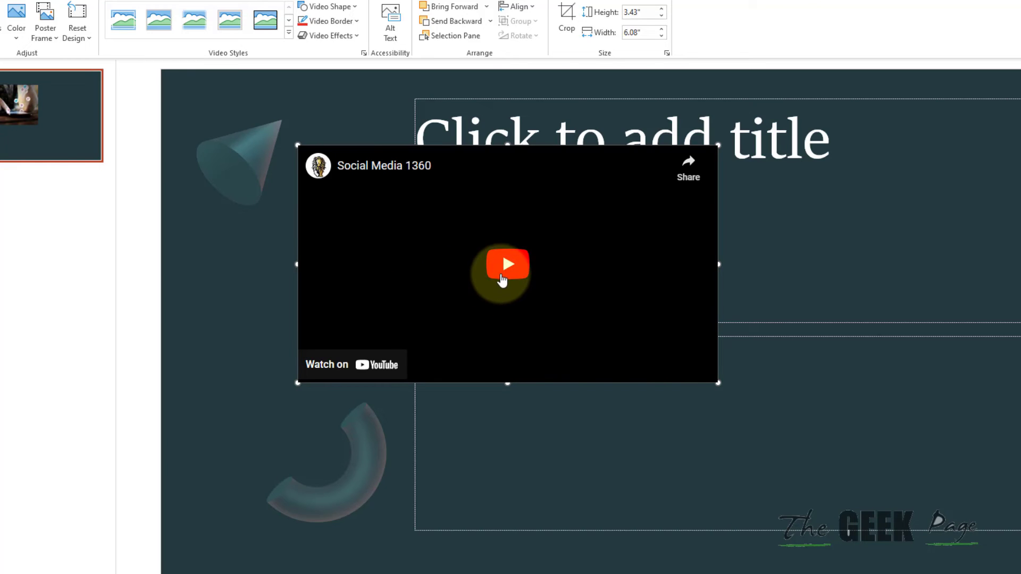
click(503, 266)
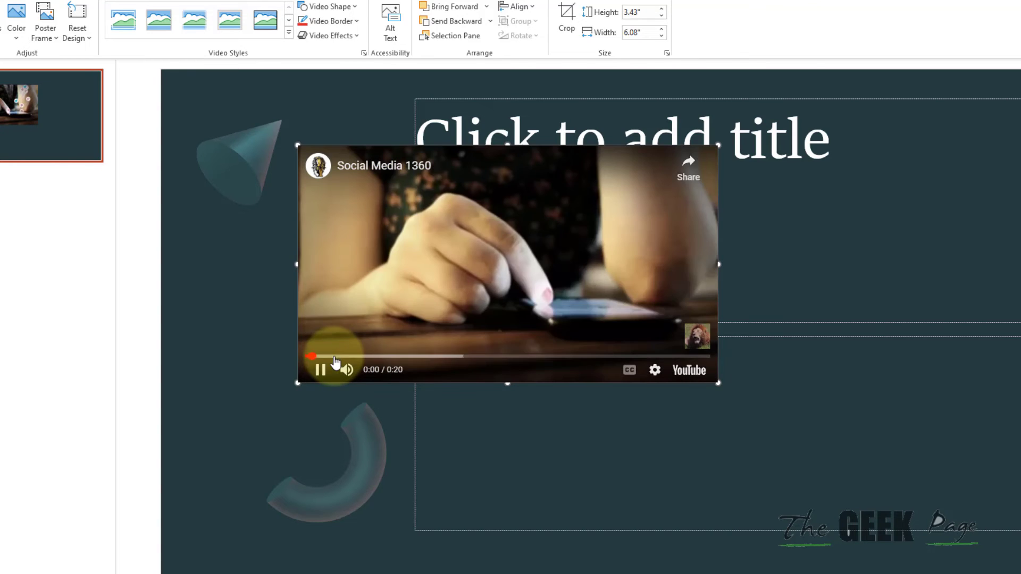
click(319, 370)
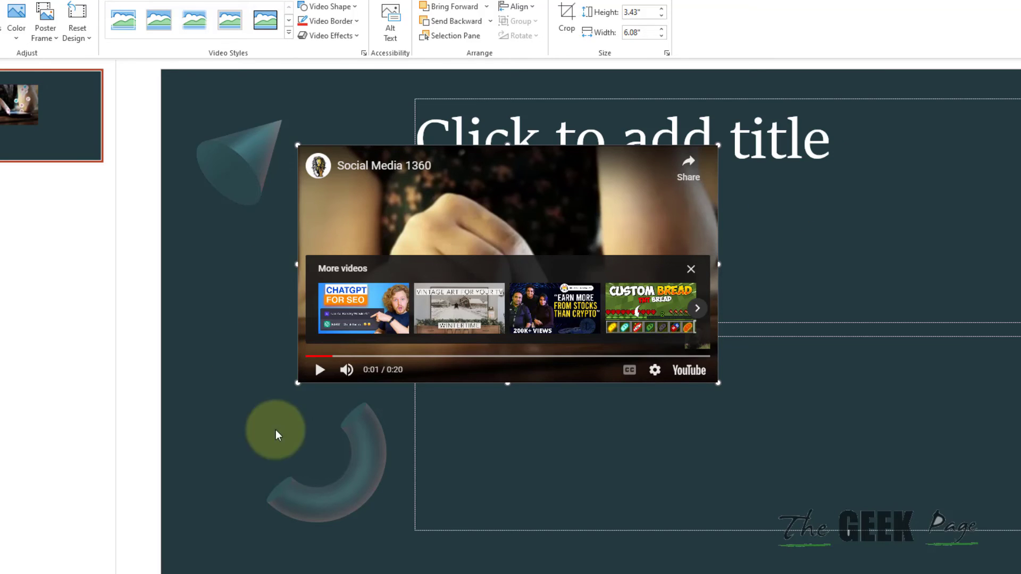
Launch Google Chrome from Windows search.
key(super)
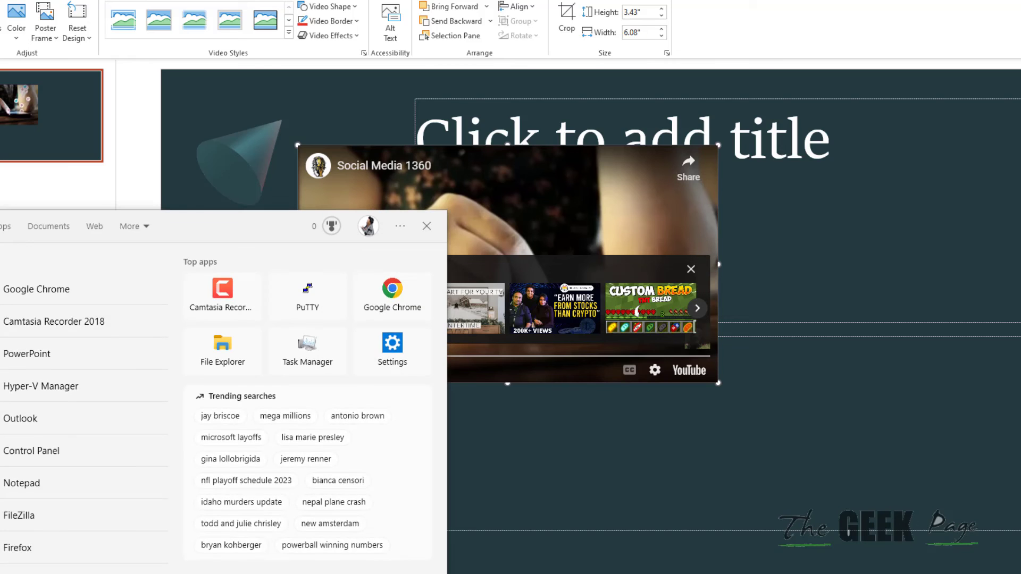
text(ch)
click(42, 286)
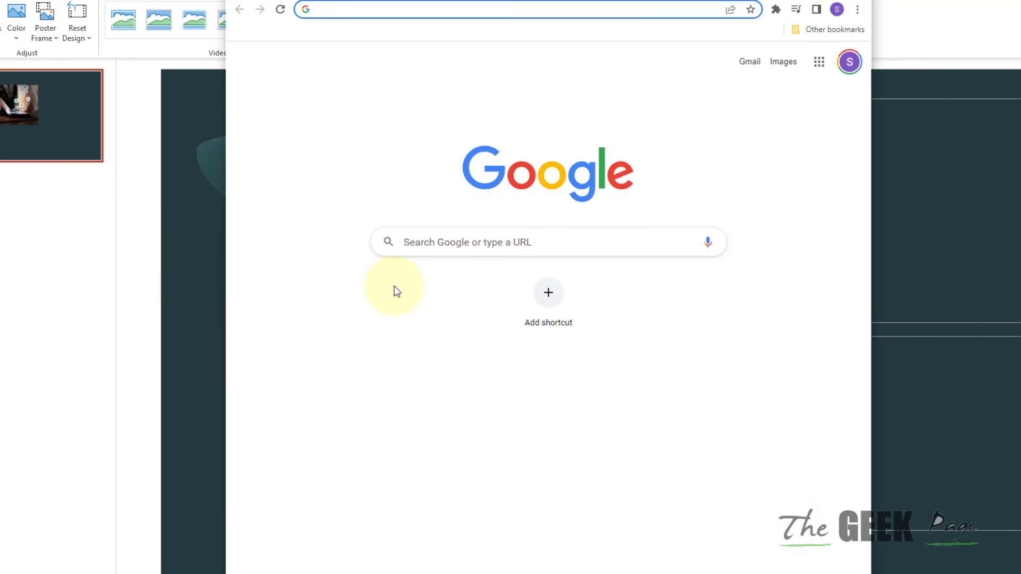
Search Google for 'online video converter for pc'.
click(494, 242)
text(online )
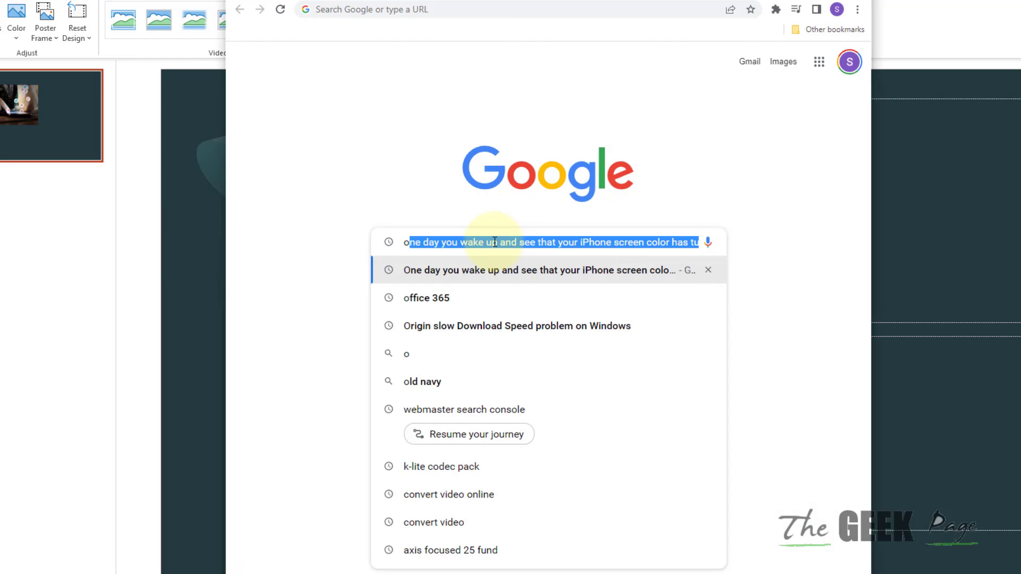
text(video converter for pc)
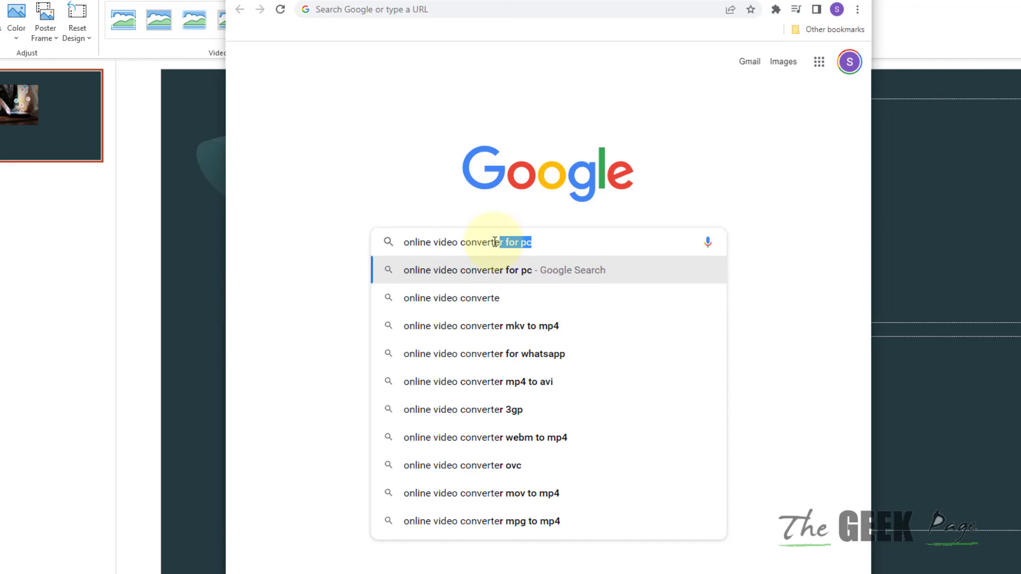
key(Return)
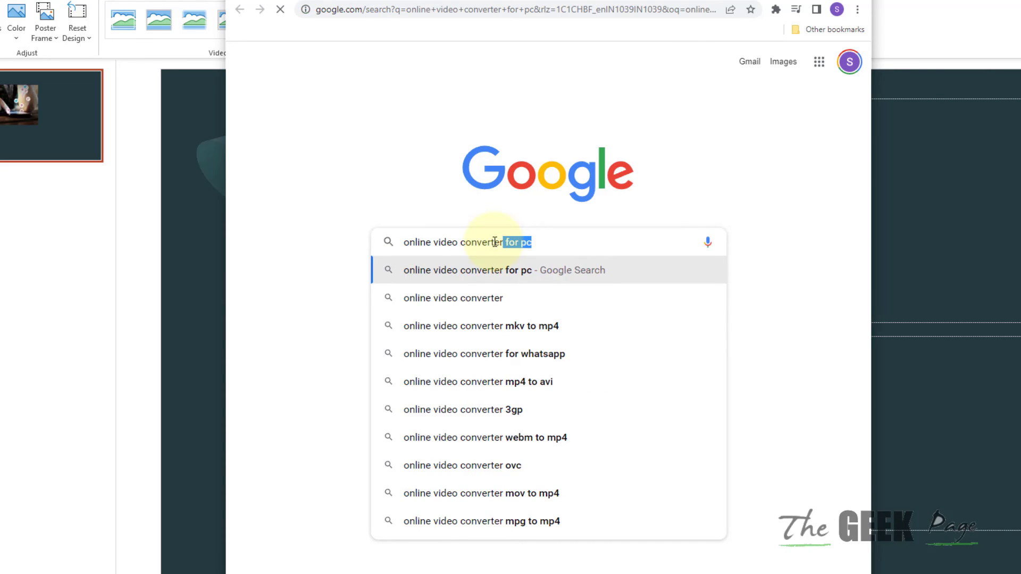
Open the 123apps Video Converter site and load Social Media - 1360.mp4 for conversion.
click(367, 162)
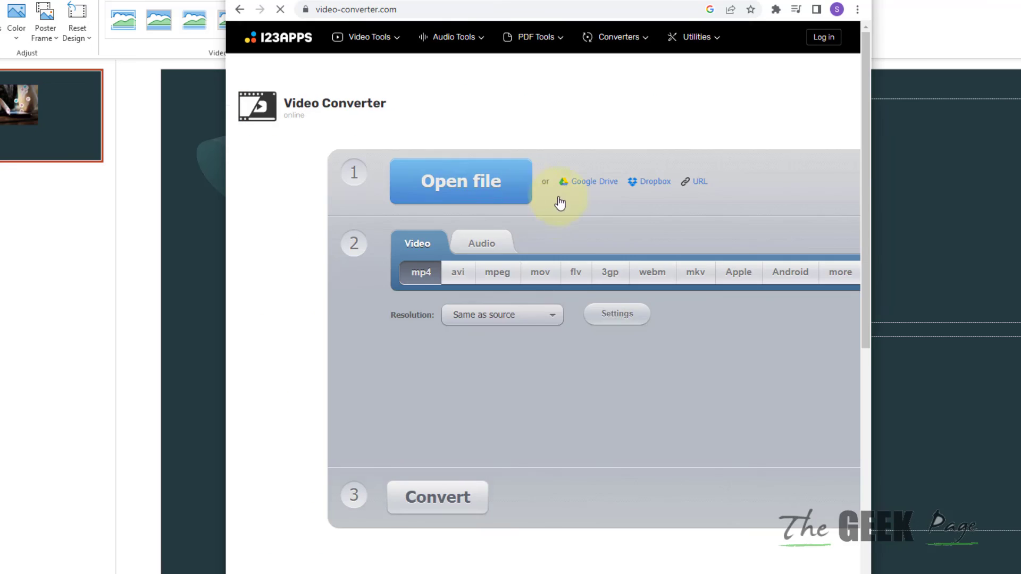
click(479, 193)
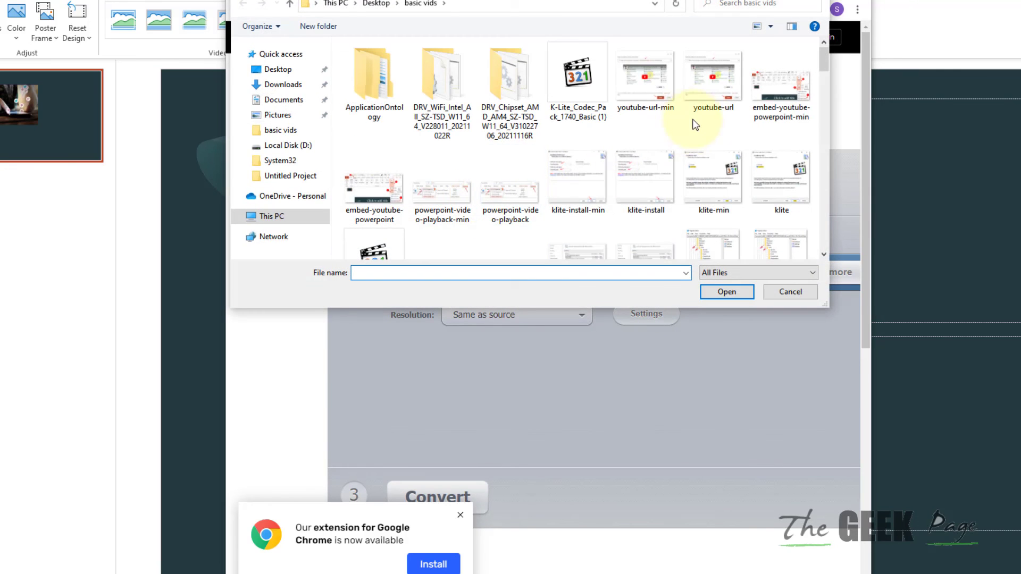
drag(824, 65, 824, 254)
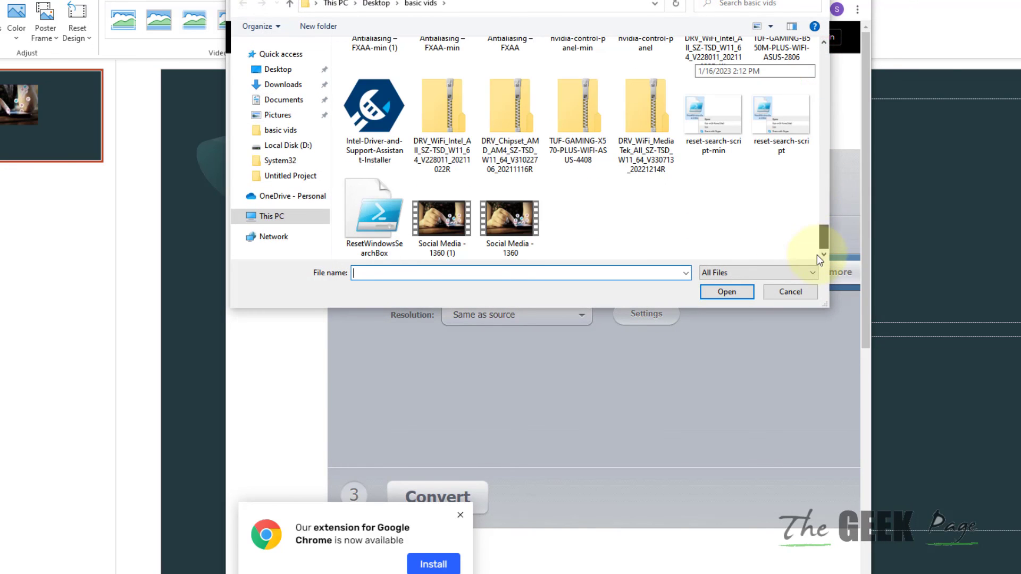
double_click(487, 209)
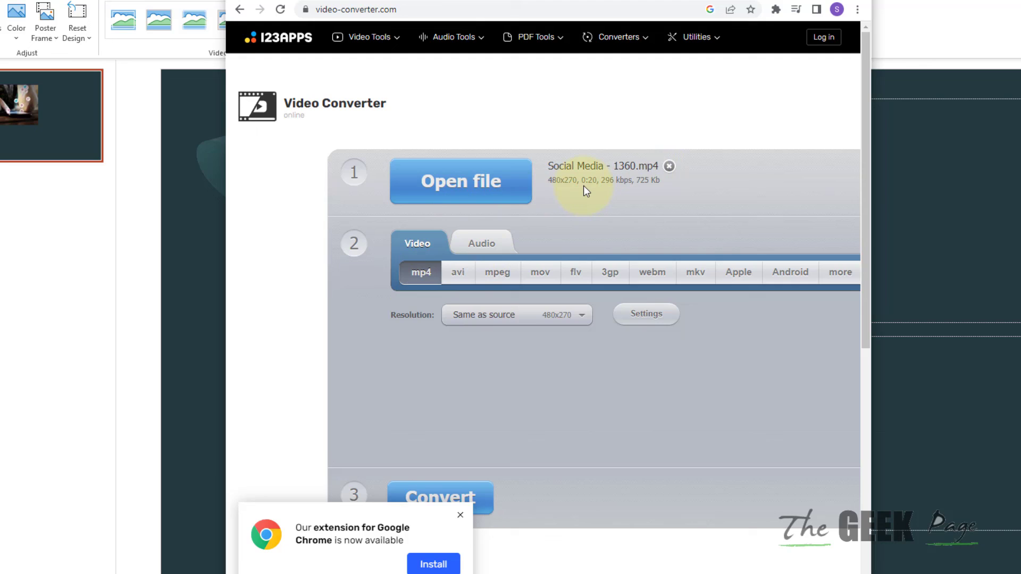
scroll(582, 187, down, 3)
Convert the video to mp4, then reset PowerPoint's embedded video to its poster frame.
click(456, 382)
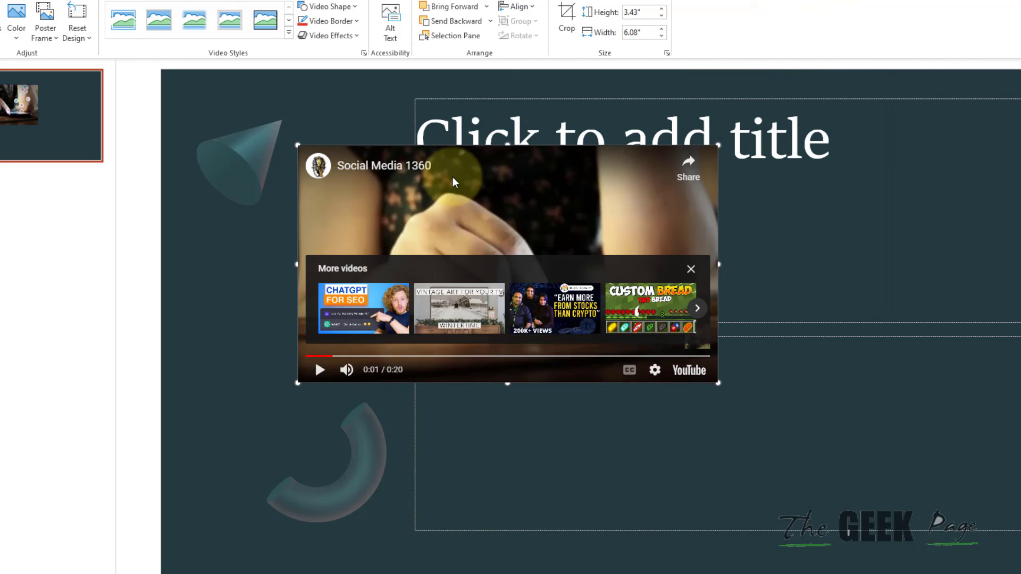
click(802, 209)
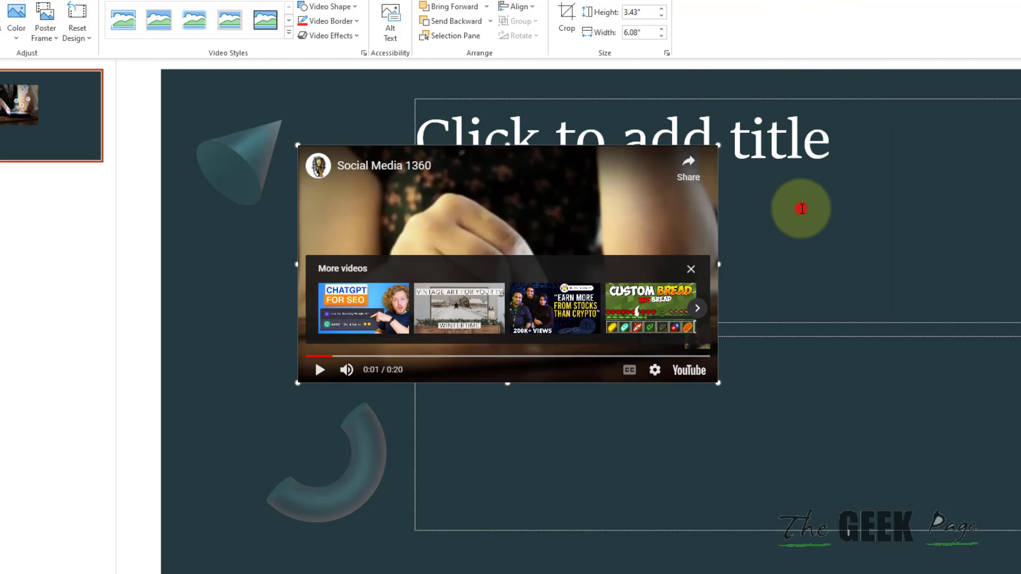